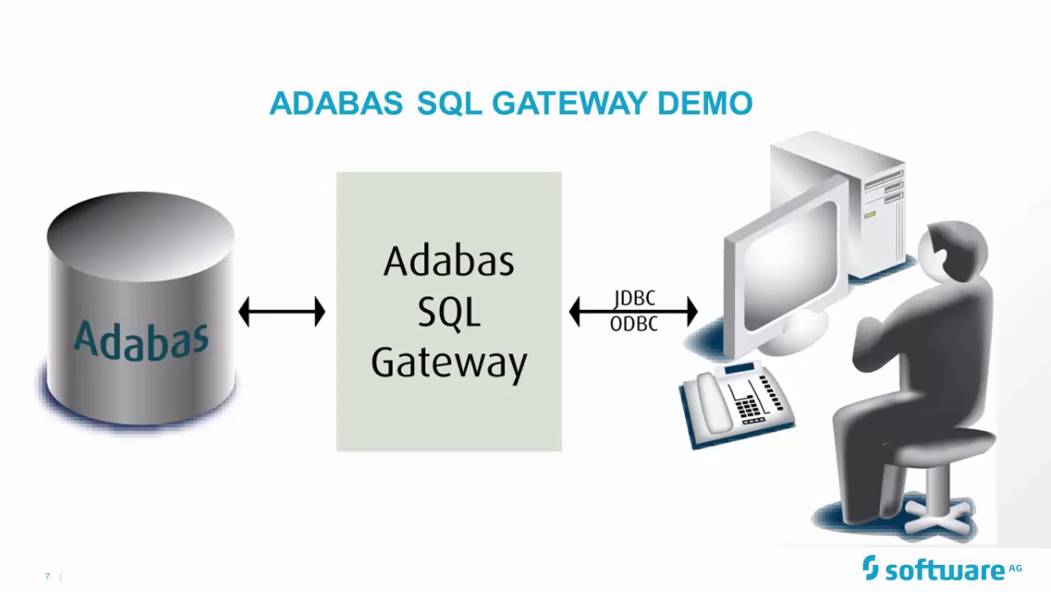
Leave the slides for the desktop and open emp_and_veh.cdd in the CONNX Data Dictionary Manager.
key("alt+Tab")
key("alt+Tab")
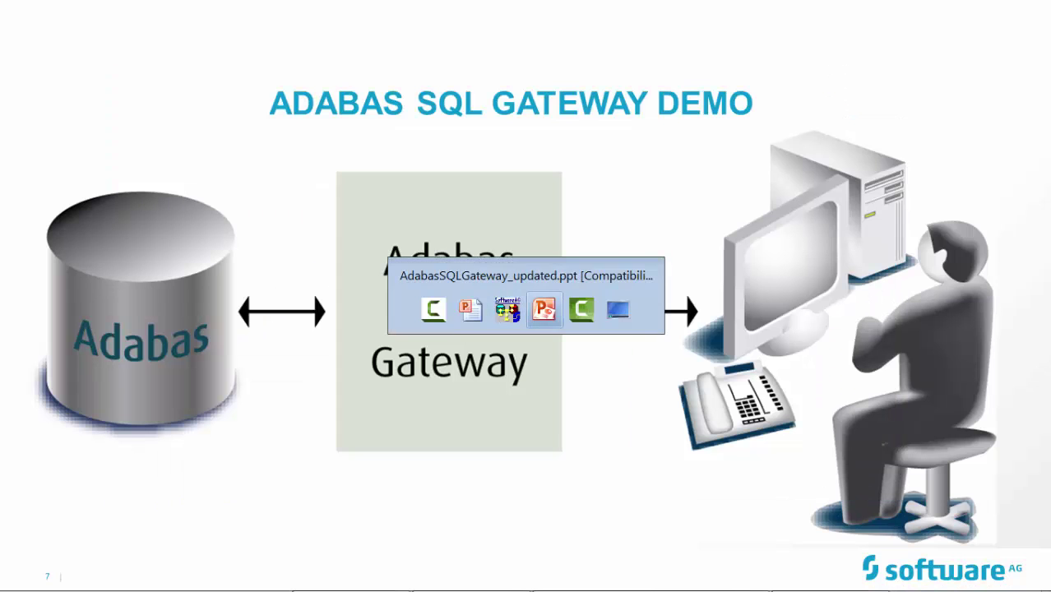
key("alt+Tab")
key("alt+Tab")
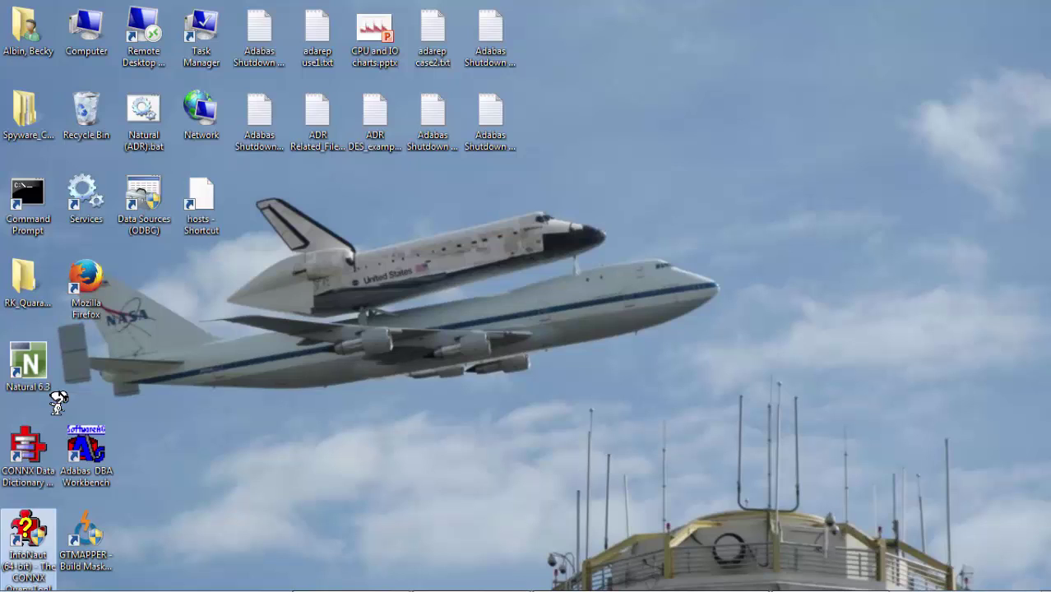
left_click(41, 448)
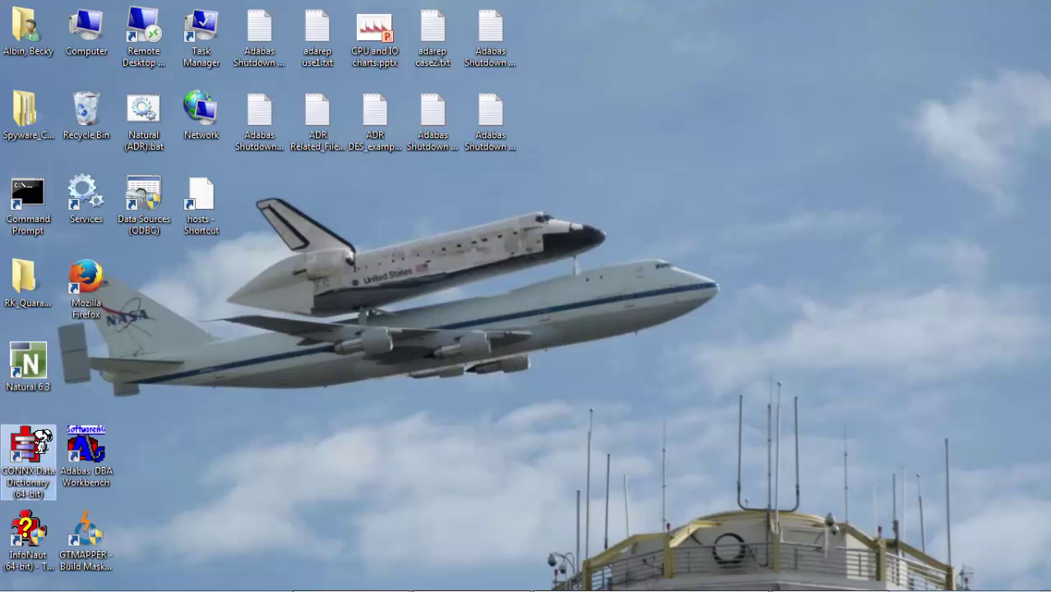
double_click(41, 448)
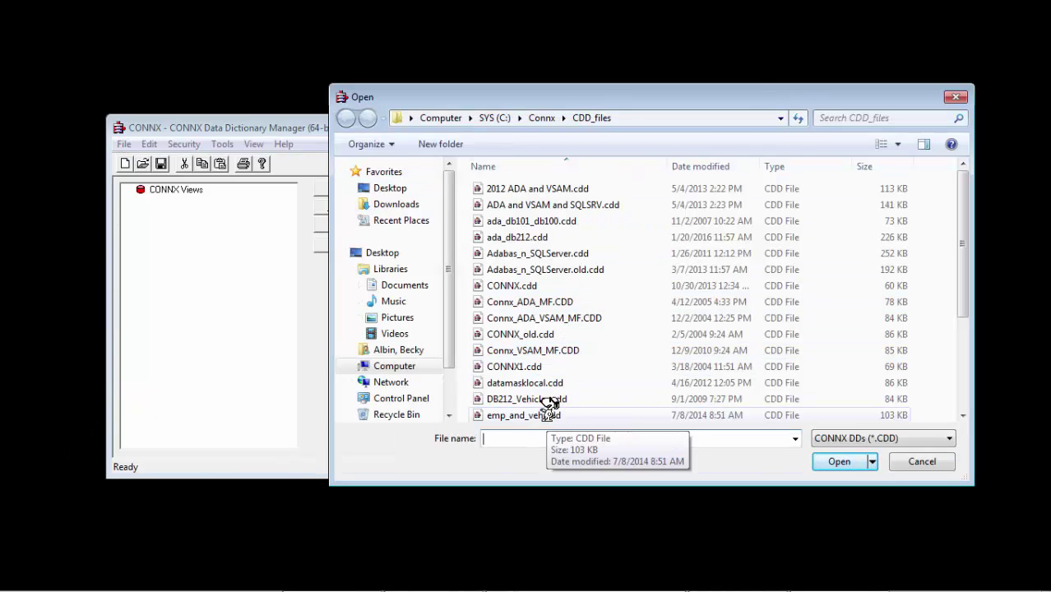
left_click(564, 414)
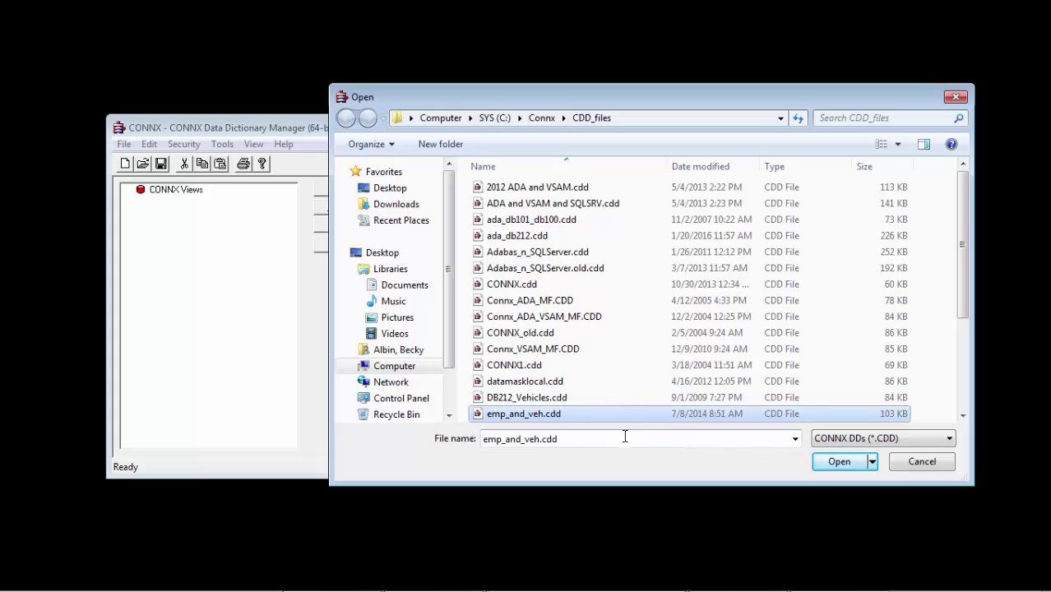
left_click(842, 461)
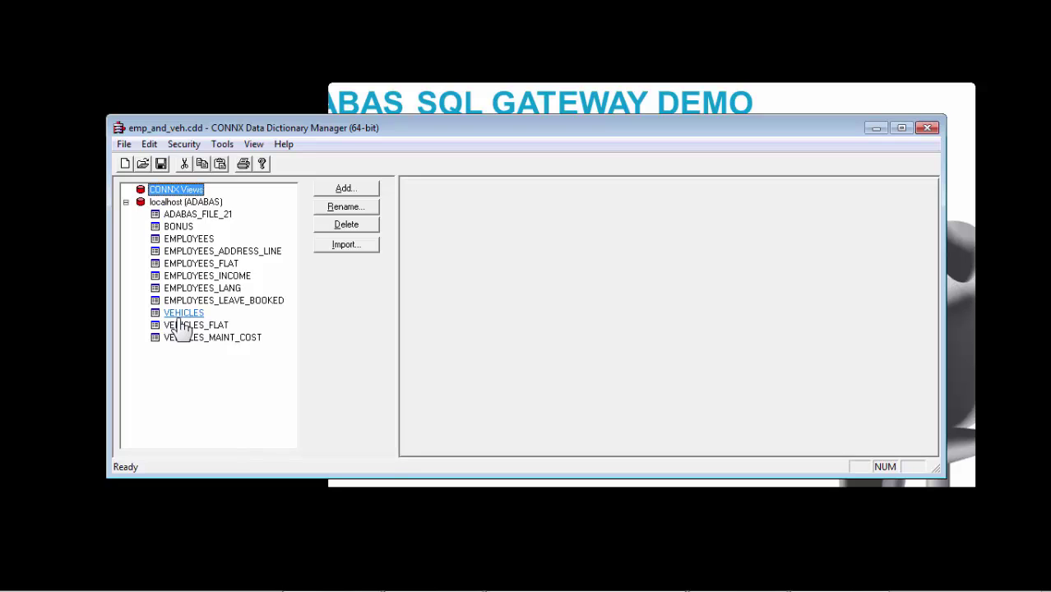
Examine the columns of the EMPLOYEES table and its ADDRESS_LINE, INCOME, LANG and LEAVE_BOOKED child tables.
left_click(195, 240)
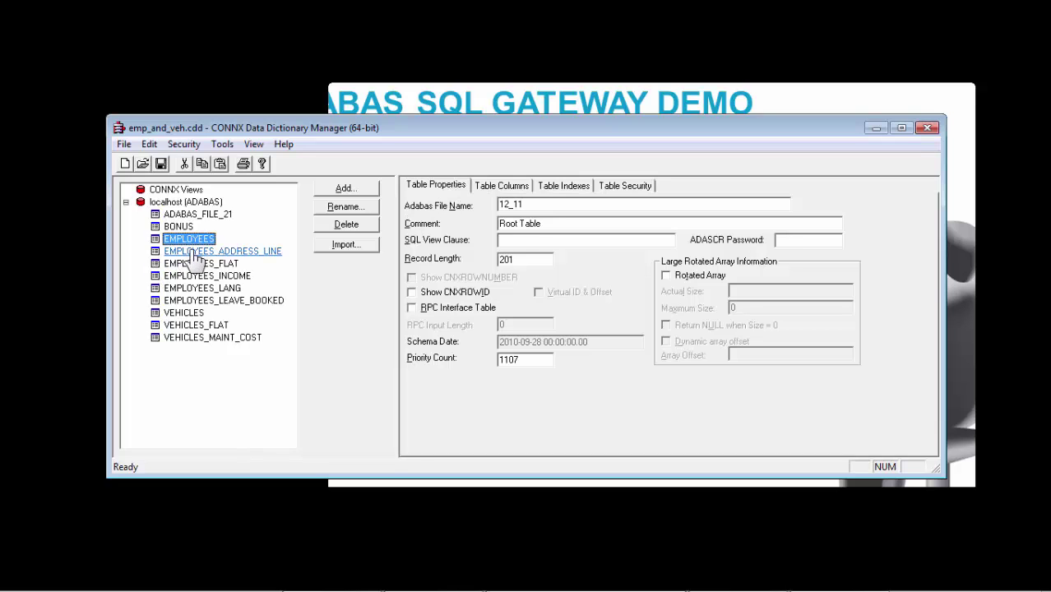
left_click(526, 185)
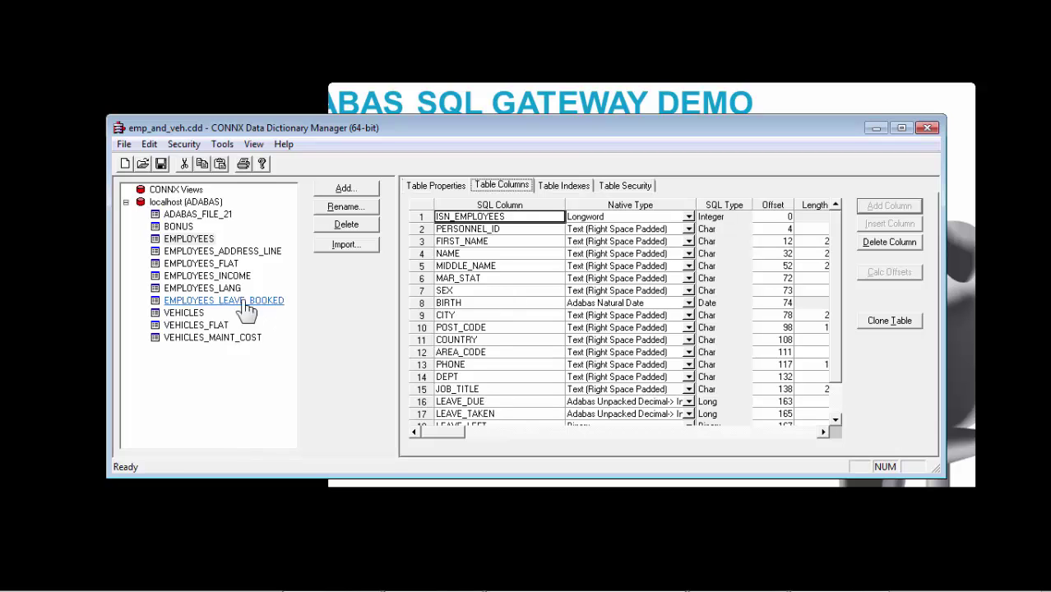
left_click(234, 254)
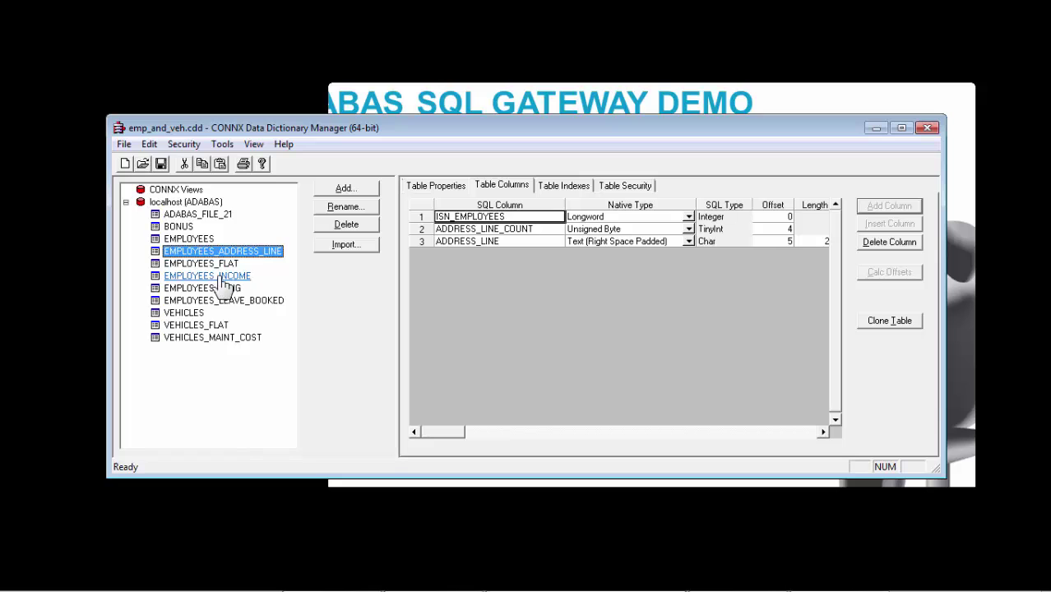
left_click(221, 277)
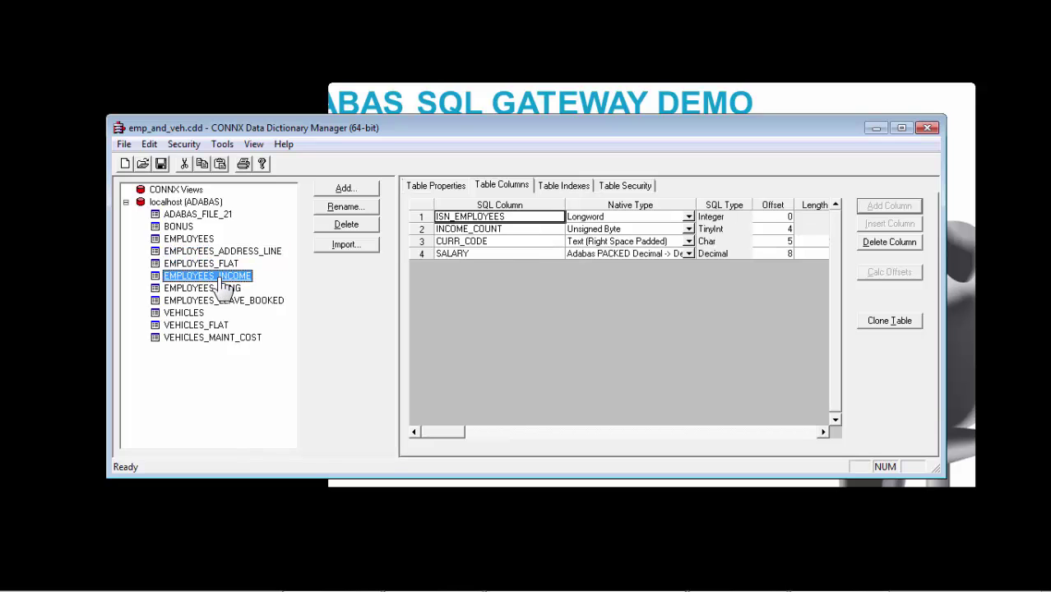
left_click(222, 290)
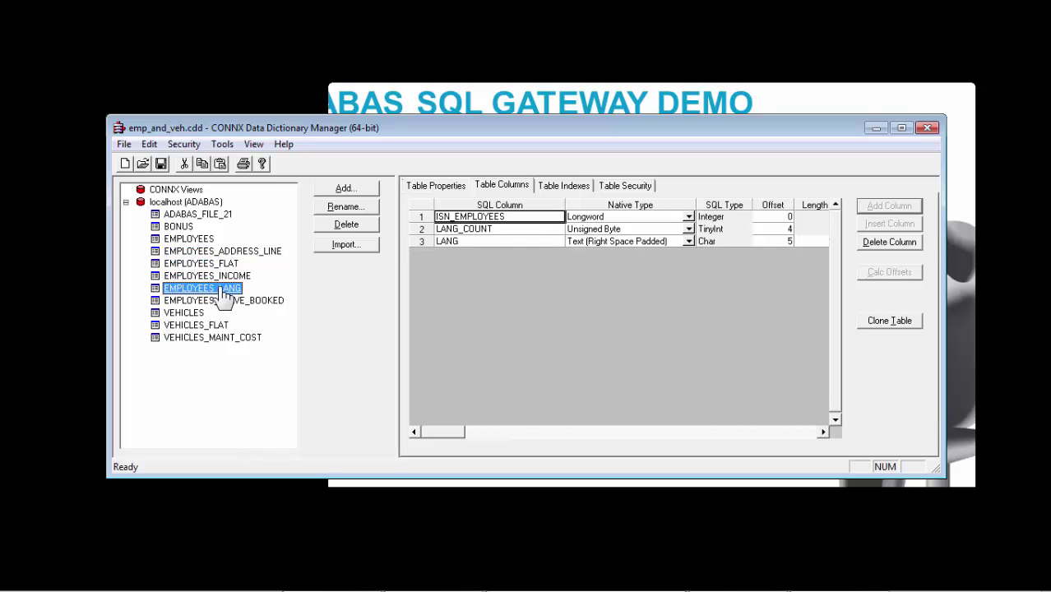
left_click(225, 304)
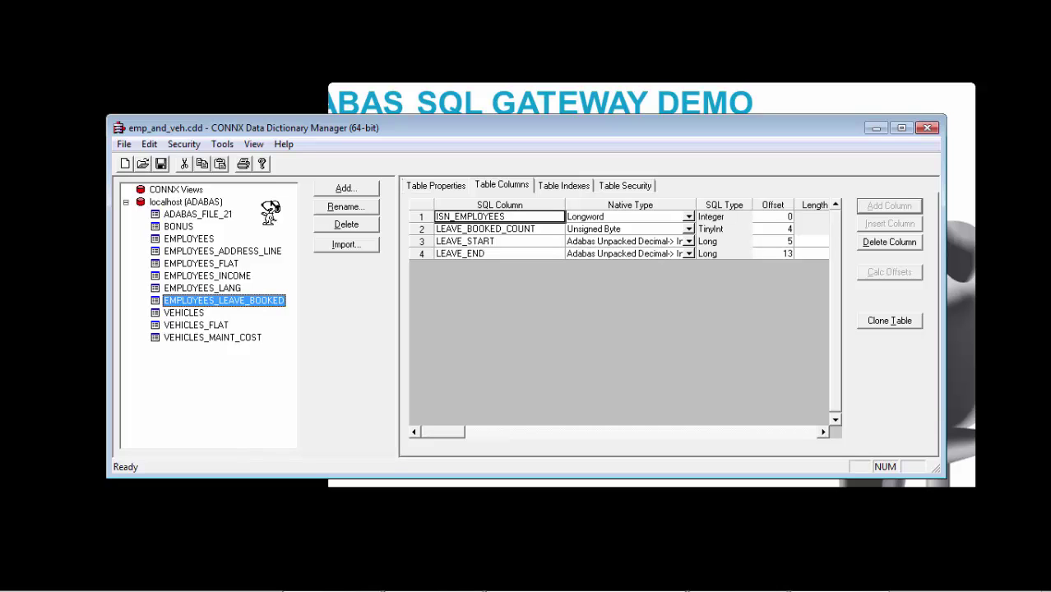
Examine the EMPLOYEES_FLAT table's columns, focusing on the repeated address line and currency code fields.
left_click(189, 264)
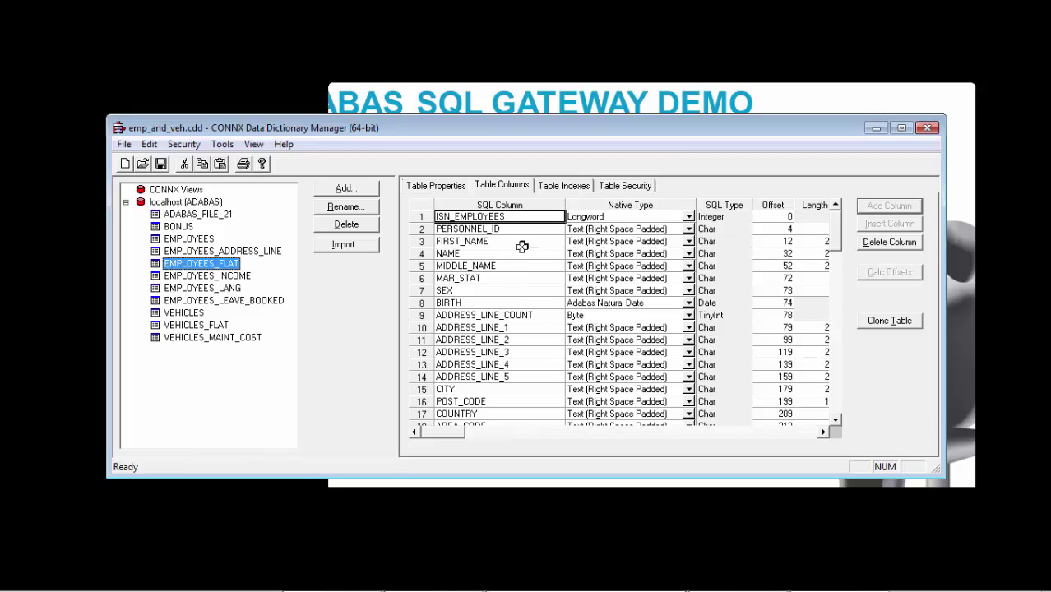
left_click(485, 316)
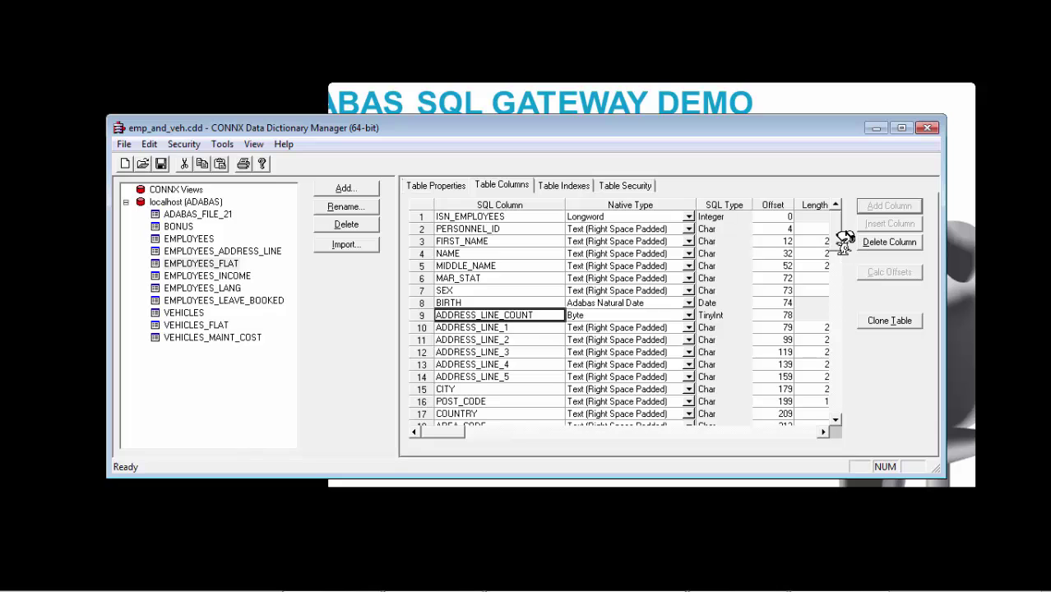
scroll(855, 255, "down", 2)
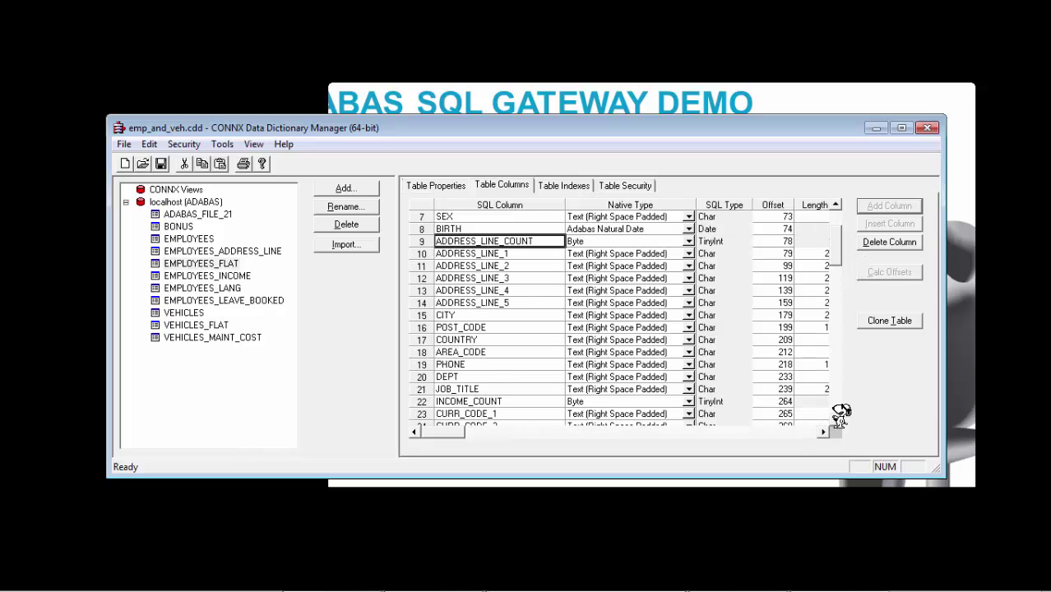
scroll(822, 420, "down", 3)
scroll(831, 419, "down", 3)
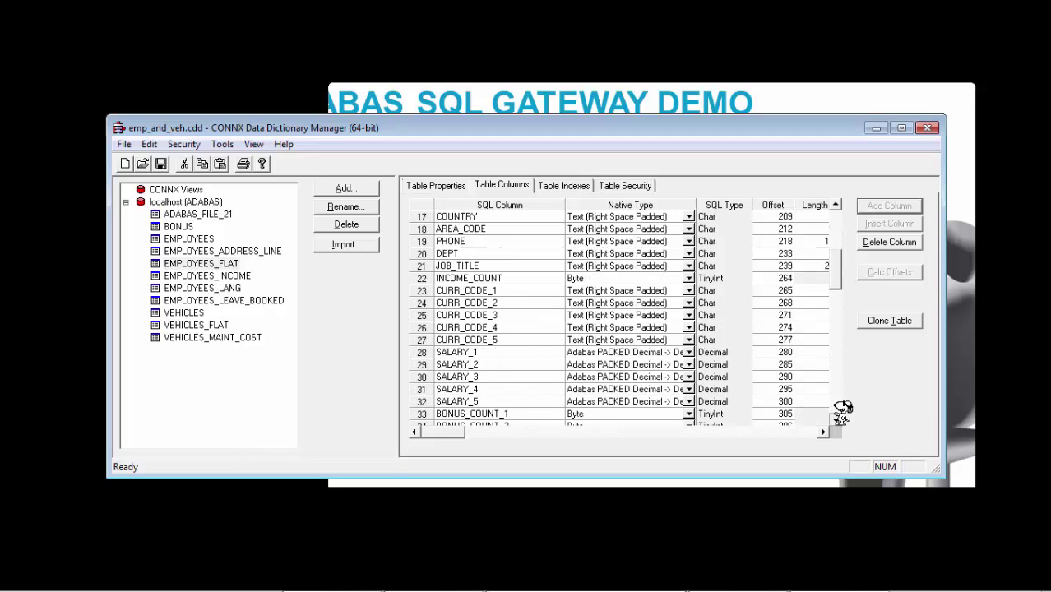
left_click(485, 265)
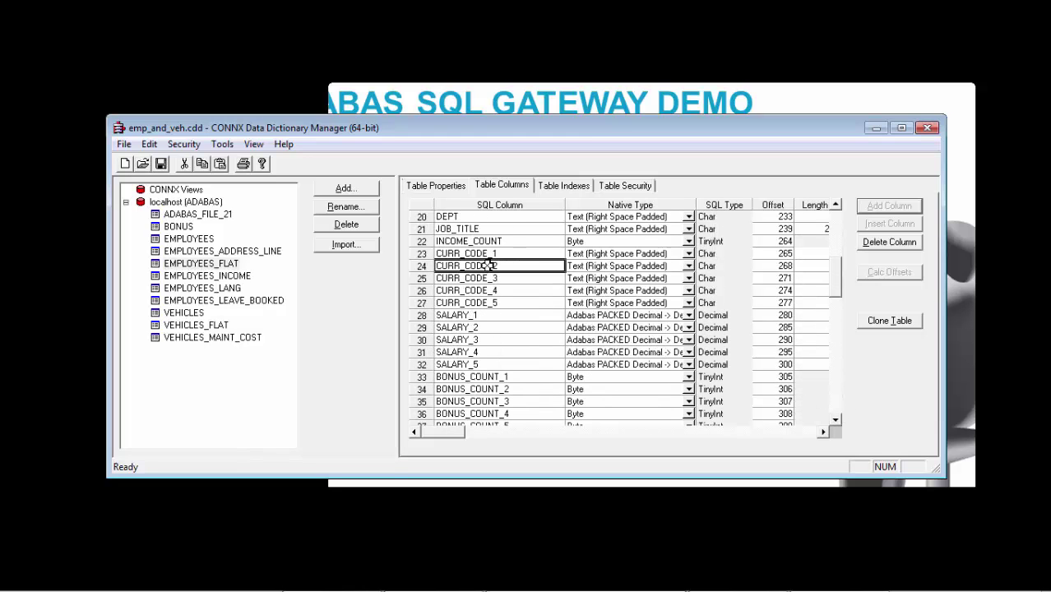
left_click_drag(504, 283, 509, 305)
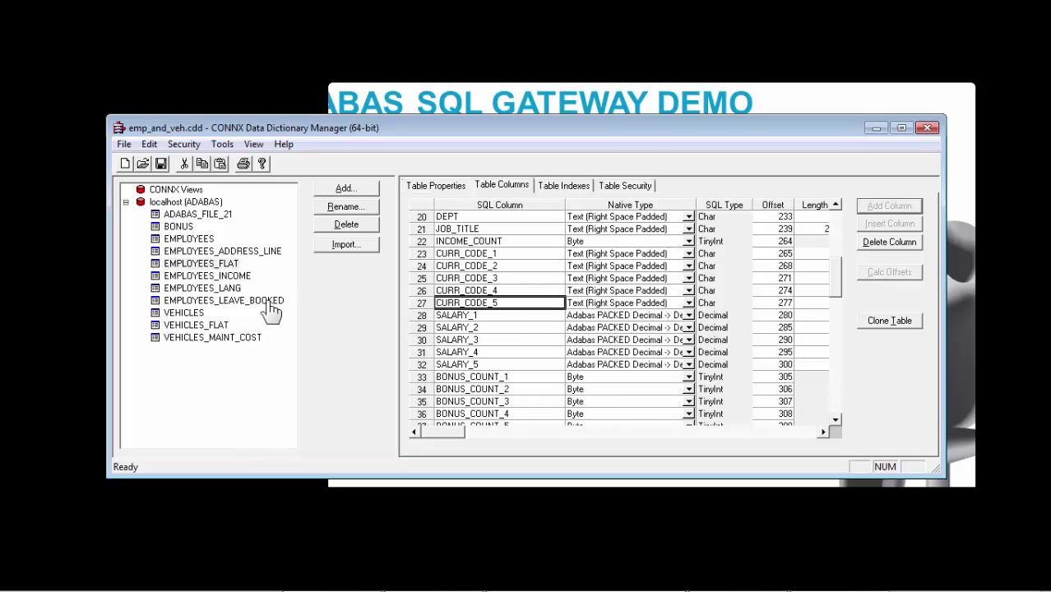
Compare the column list of EMPLOYEES_FLAT with that of the EMPLOYEES root table.
left_click(221, 265)
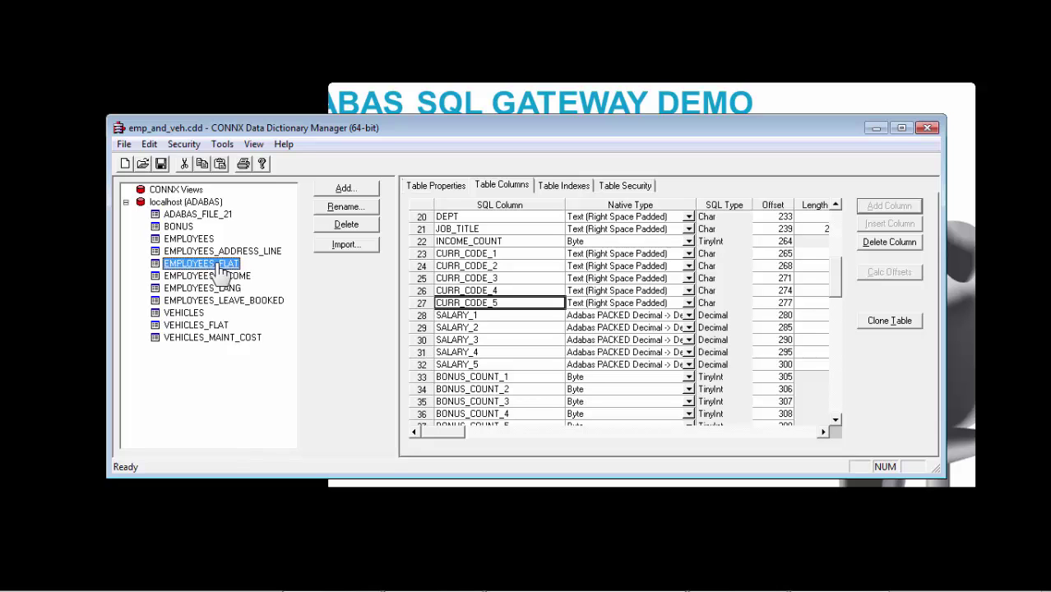
left_click(215, 239)
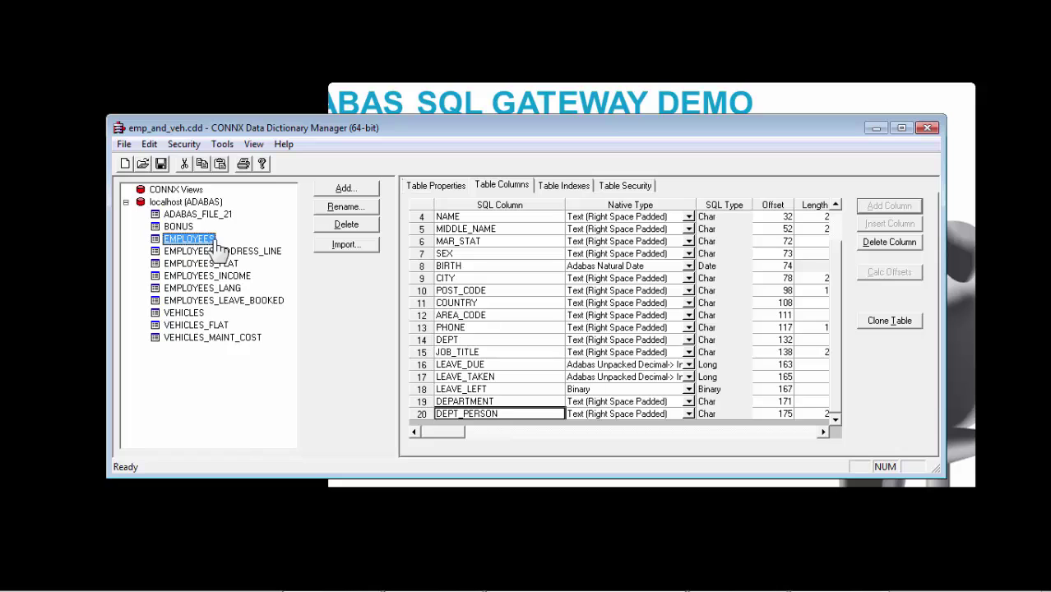
left_click(219, 264)
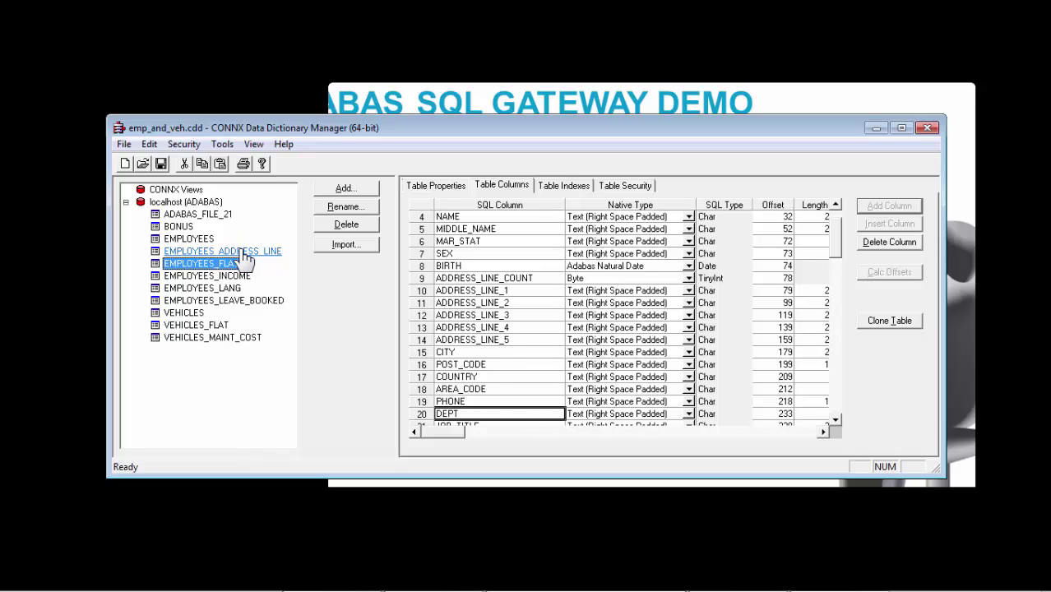
left_click(191, 241)
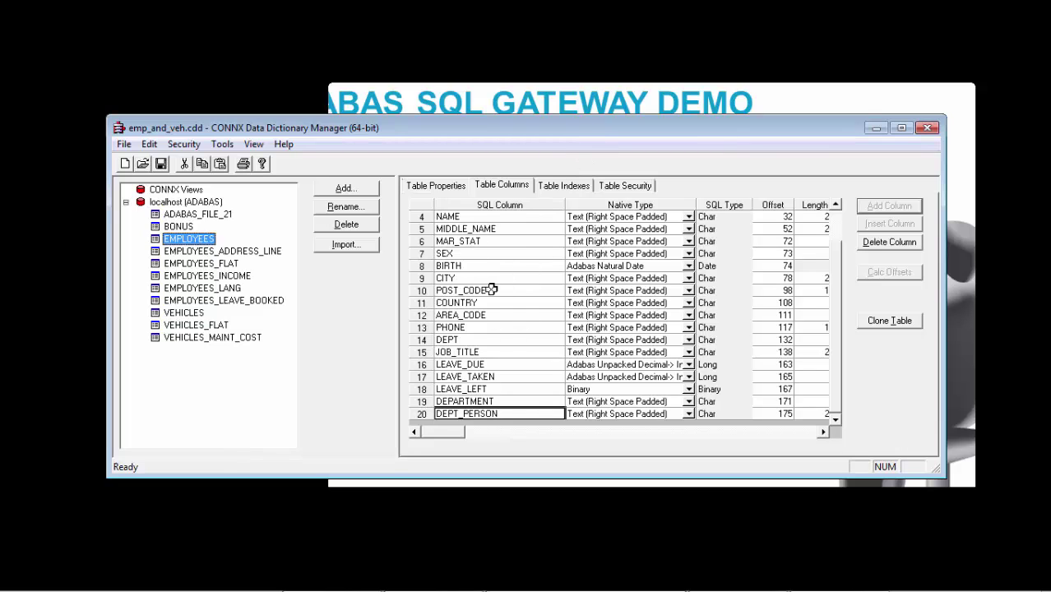
Review the EMPLOYEES table's indexes and the available security settings and restrictions, and close the data dictionary.
left_click(570, 185)
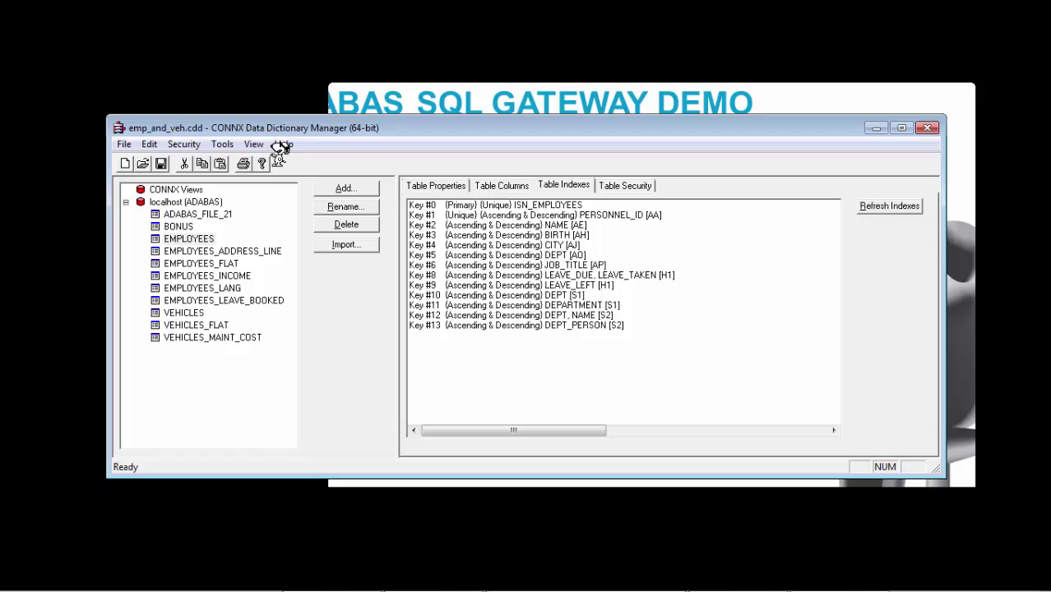
left_click(186, 143)
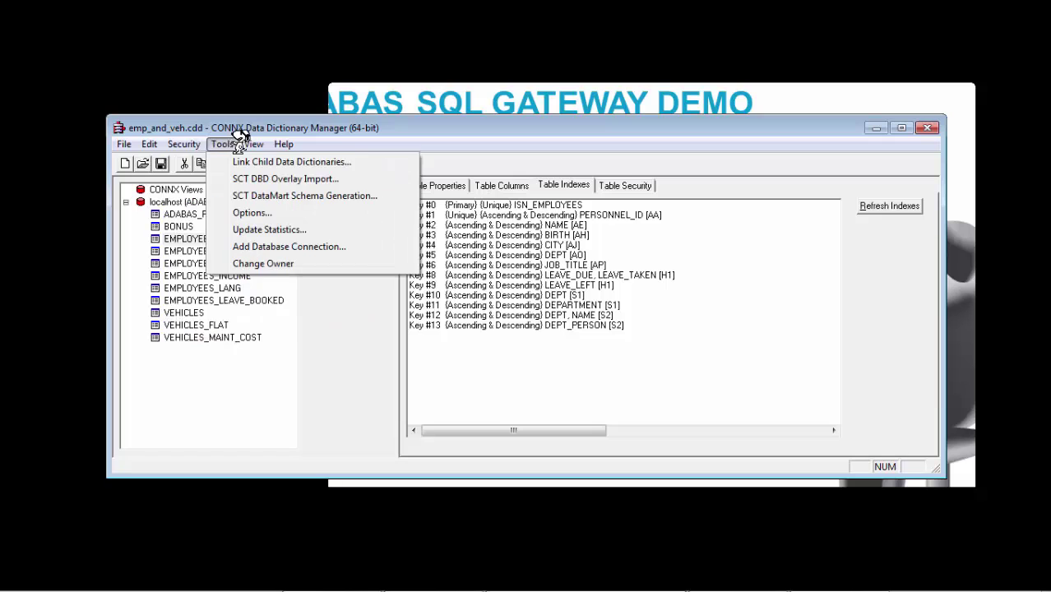
mouse_move(253, 144)
mouse_move(181, 144)
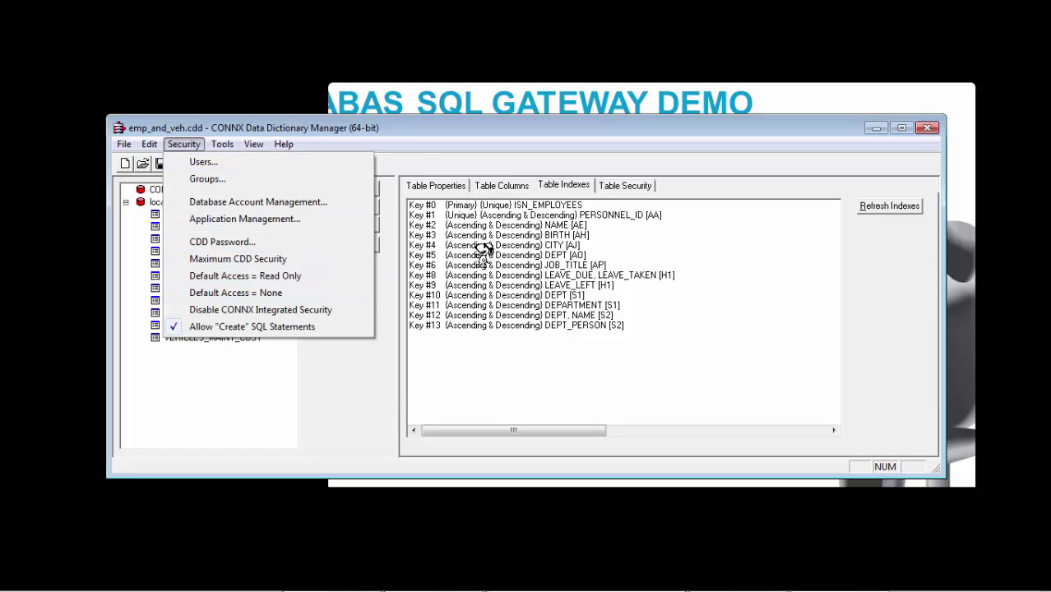
left_click(617, 184)
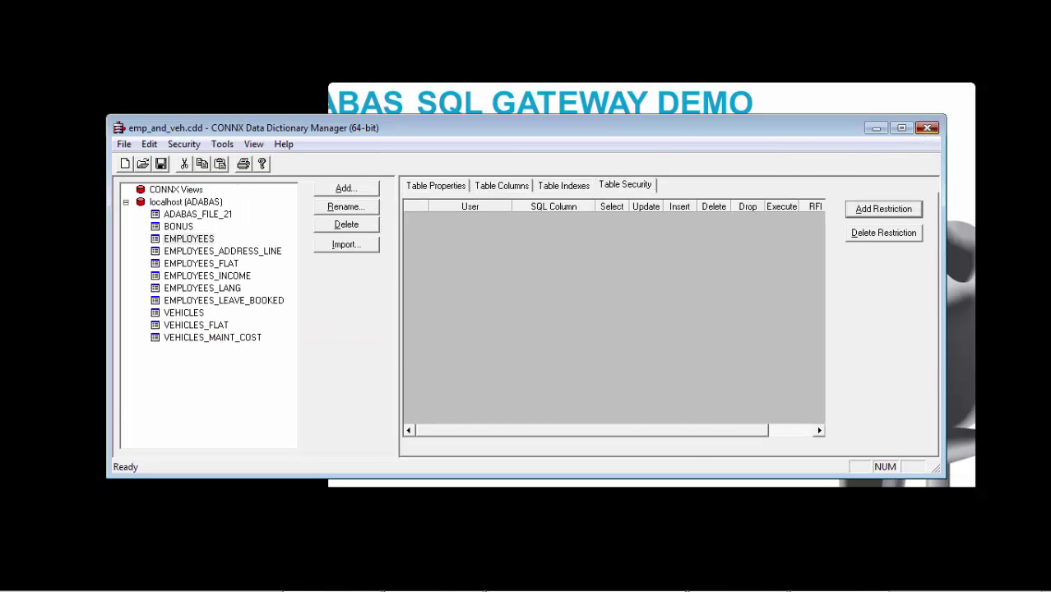
left_click(926, 127)
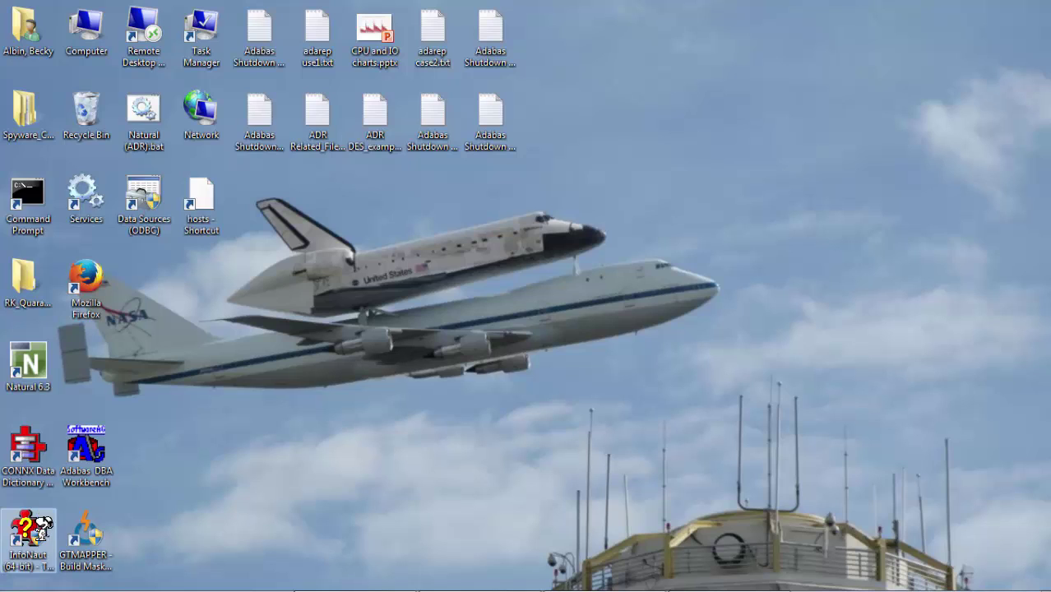
Launch InfoNaut, reconnect to the Adabas 12 data source with the stored logon, and maximize the window.
left_click(41, 526)
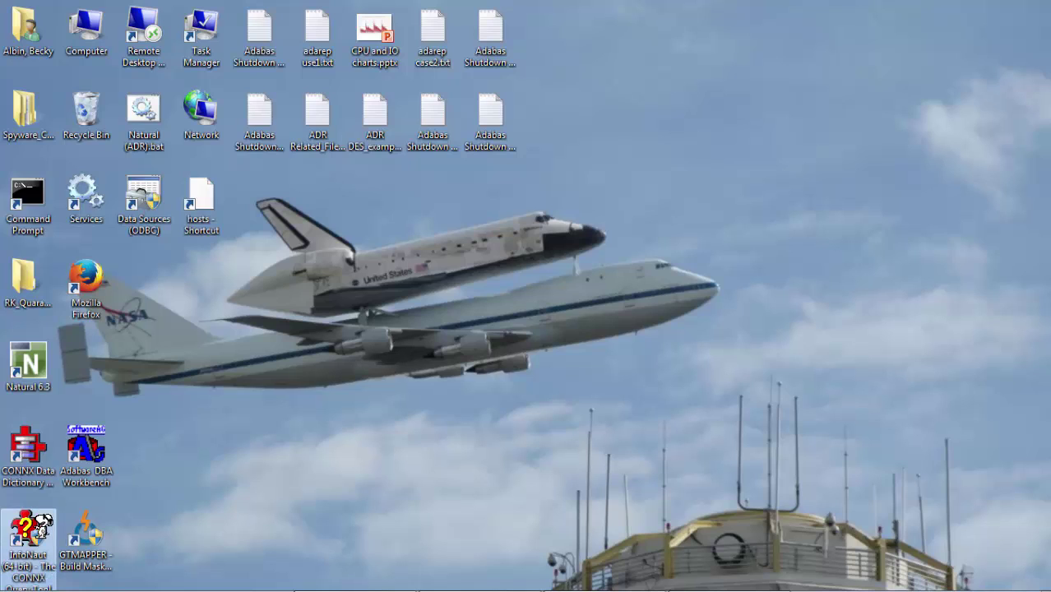
double_click(41, 526)
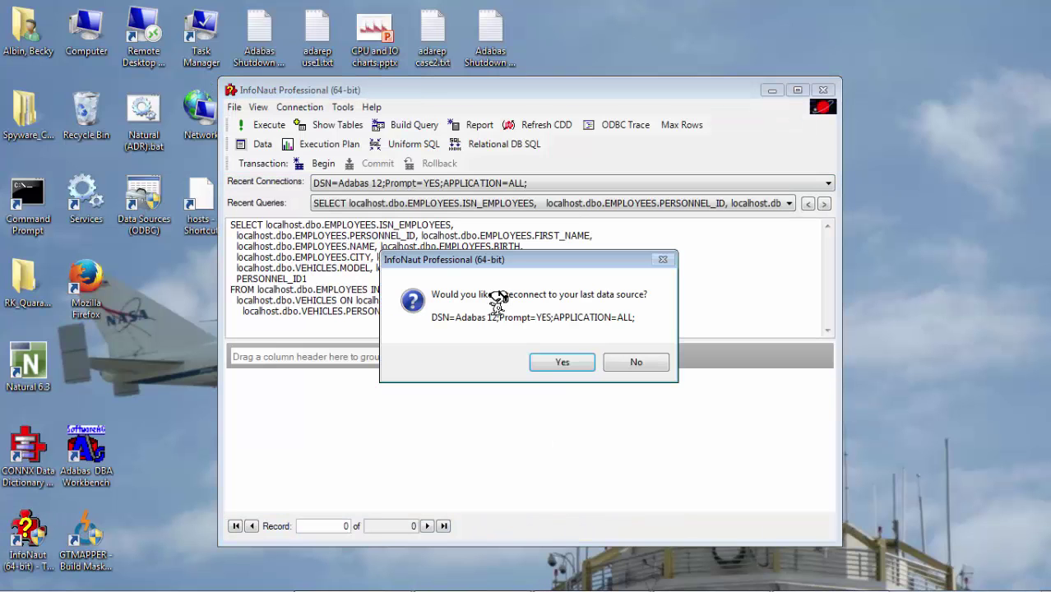
left_click(565, 362)
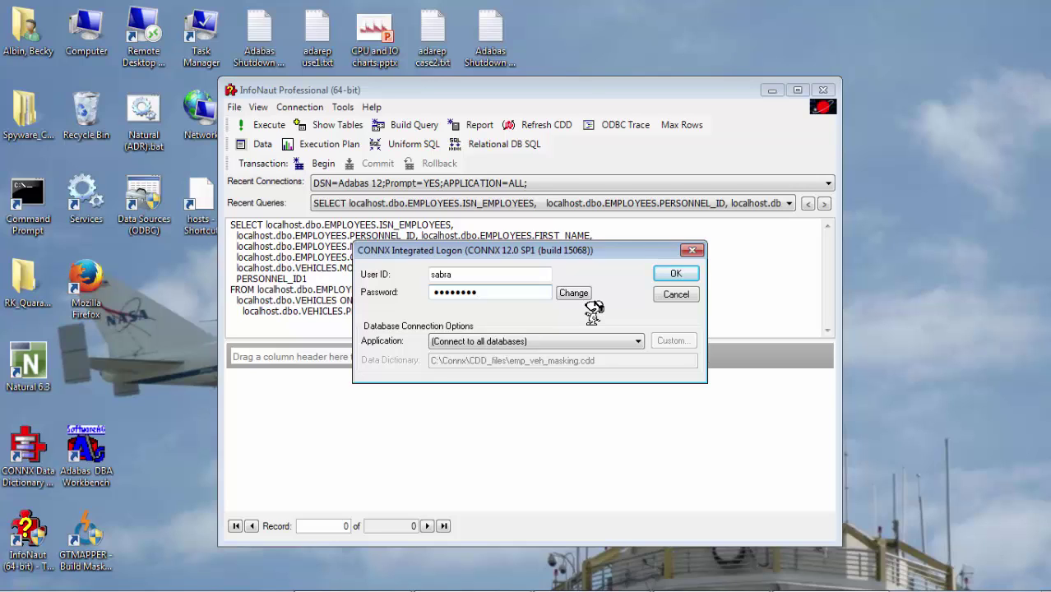
left_click(676, 274)
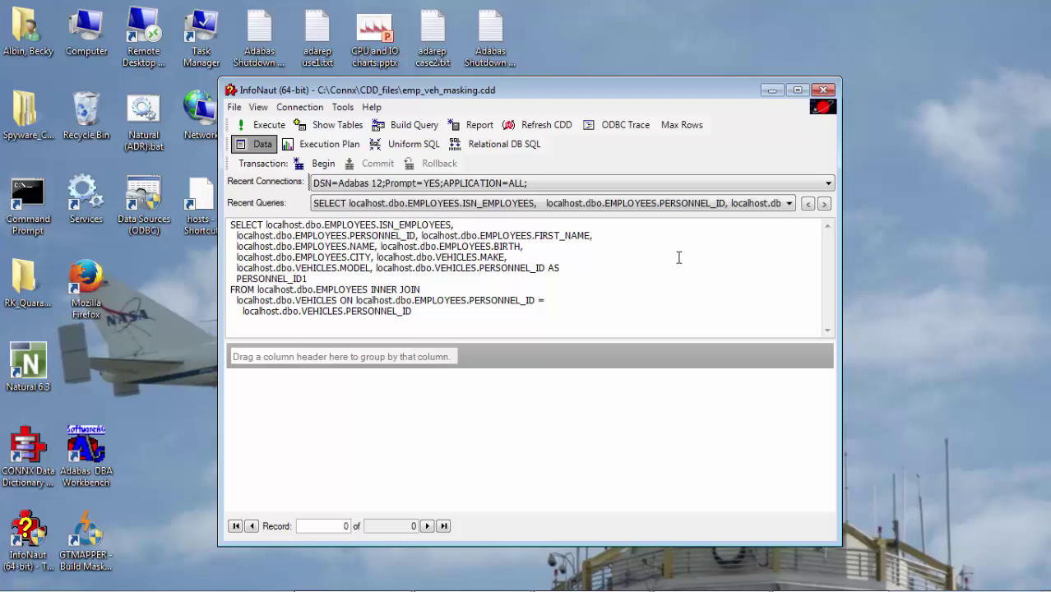
left_click(797, 90)
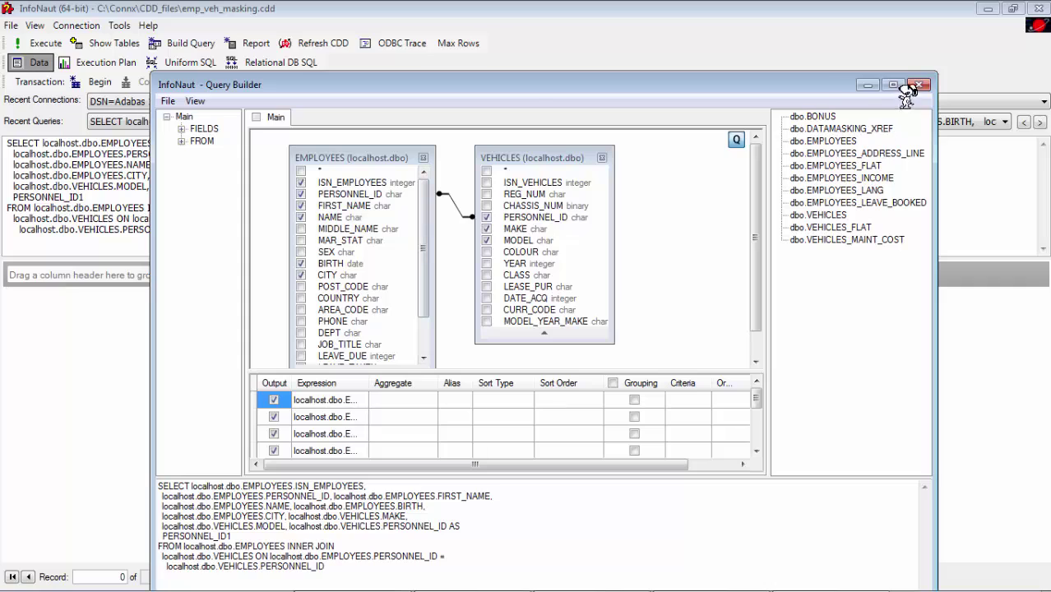
Review the EMPLOYEES and VEHICLES join in the Query Builder, close it, and execute the query.
left_click_drag(814, 82, 809, 19)
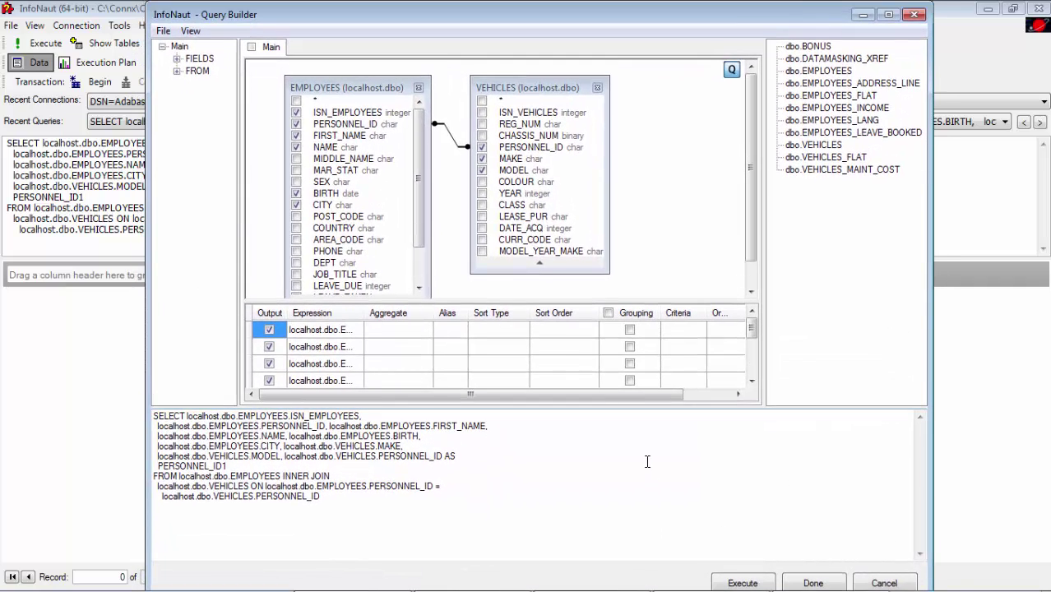
left_click(916, 14)
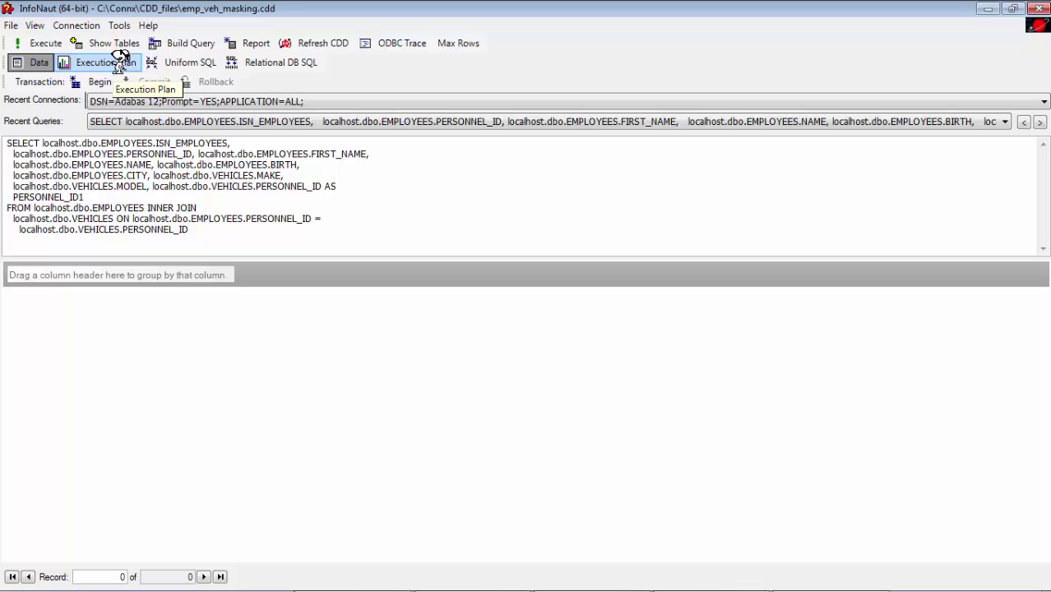
left_click(49, 43)
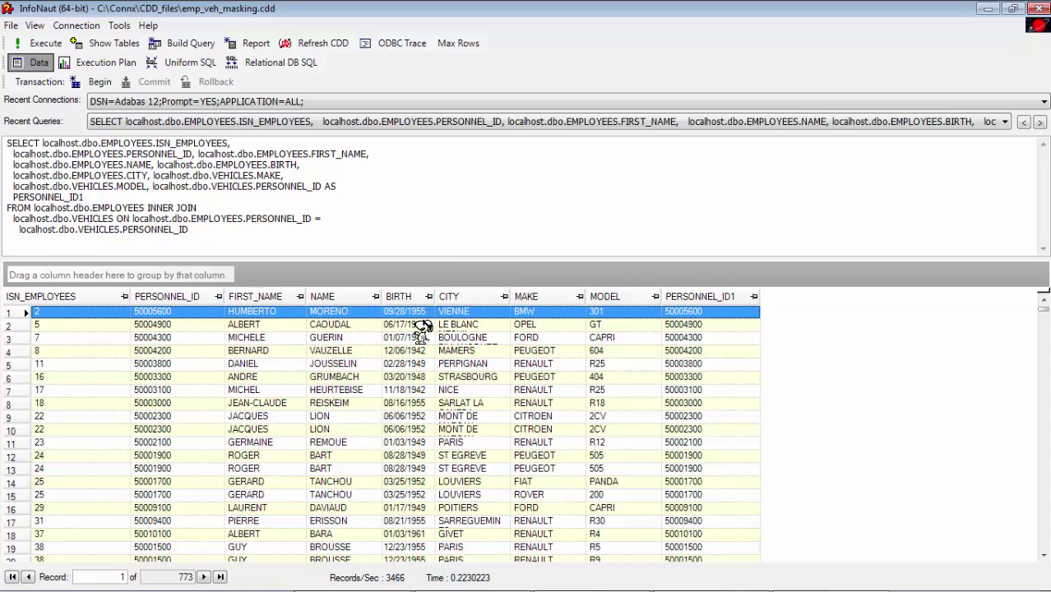
Examine the joined employee and vehicle rows in the query results, and close InfoNaut.
left_click(147, 312)
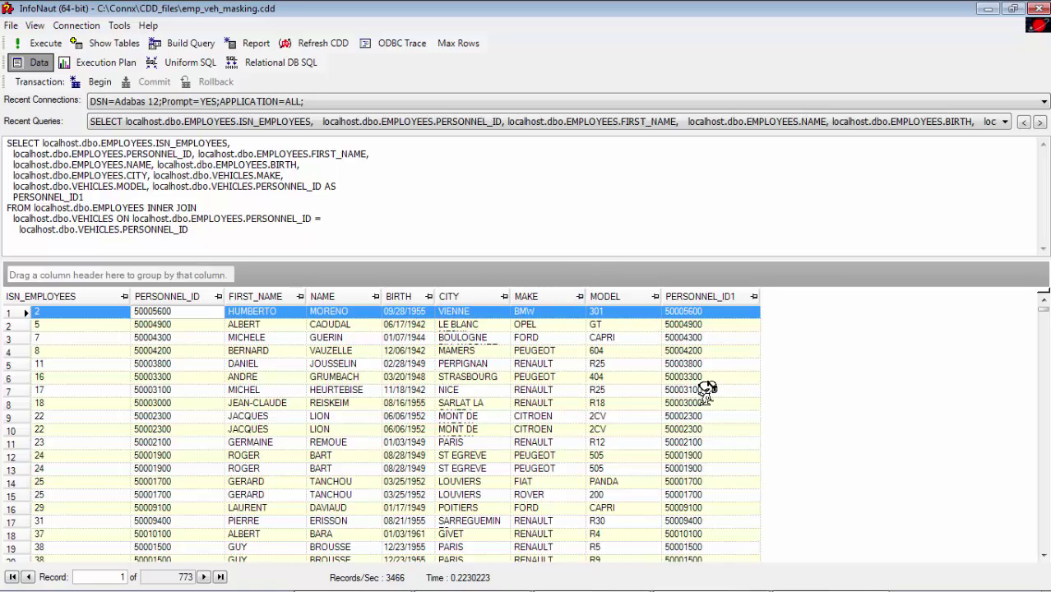
left_click_drag(1044, 306, 1043, 356)
left_click_drag(1043, 438, 1041, 444)
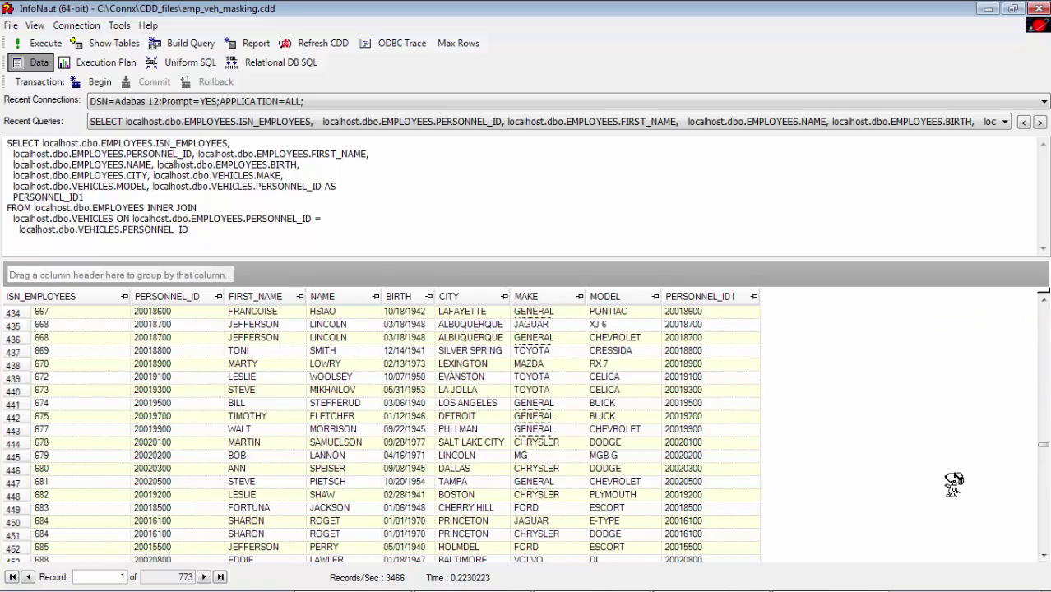
scroll(954, 476, "down", 3)
scroll(953, 475, "down", 14)
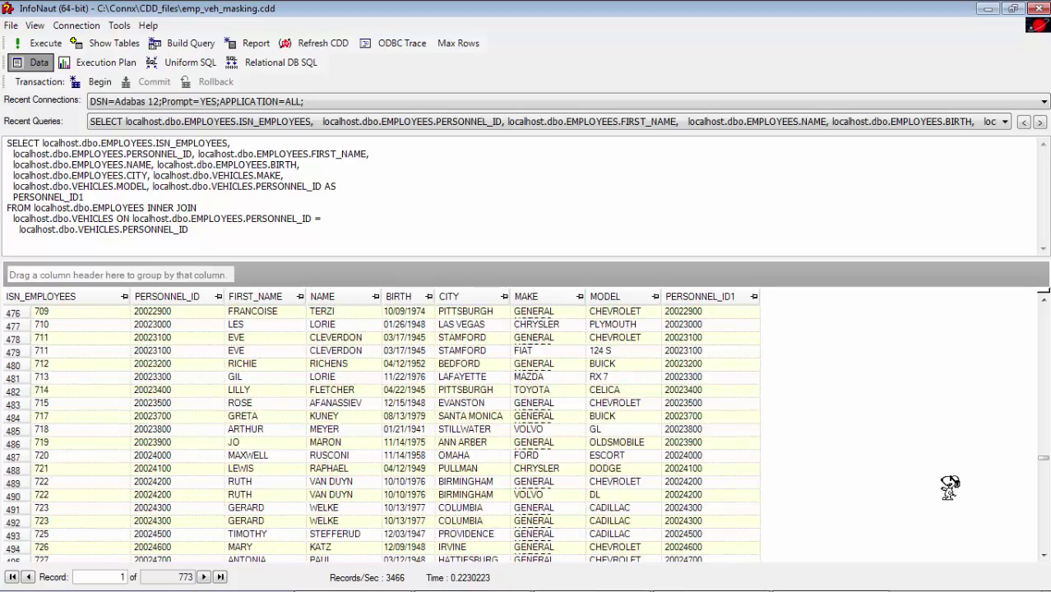
scroll(929, 485, "down", 4)
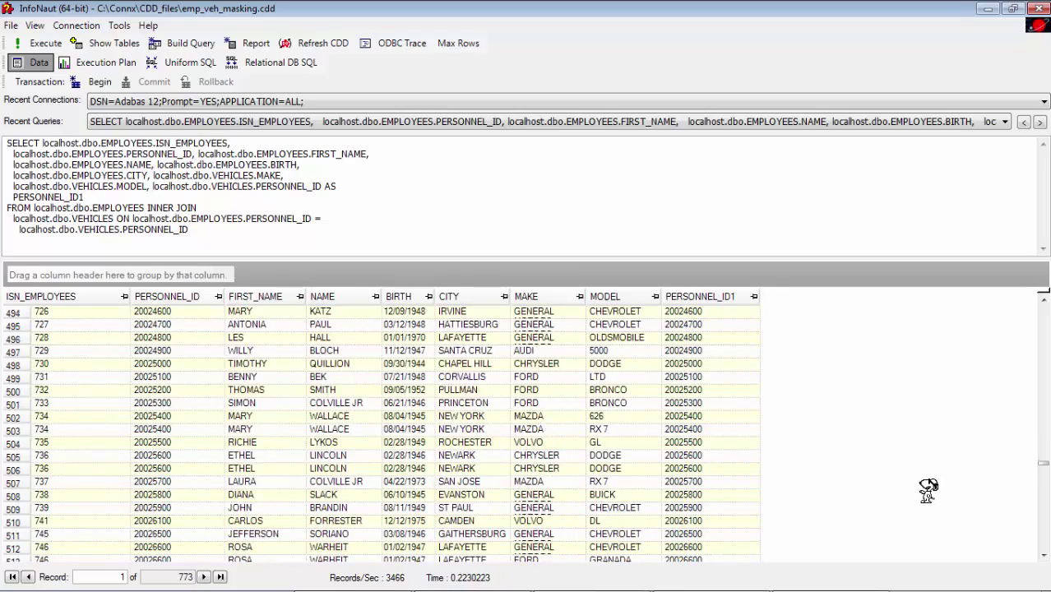
scroll(831, 464, "down", 9)
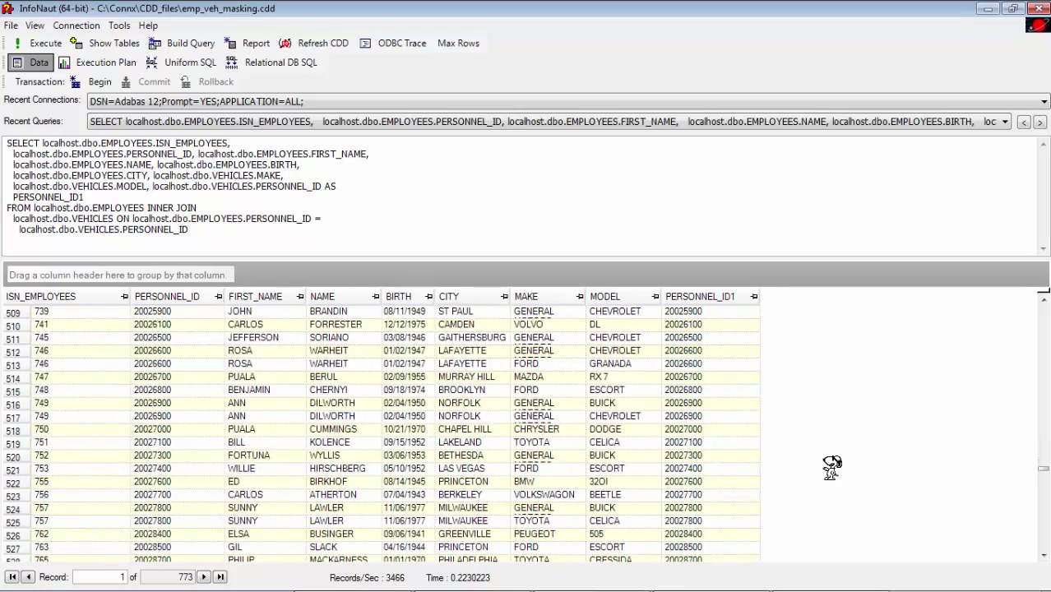
scroll(847, 470, "down", 7)
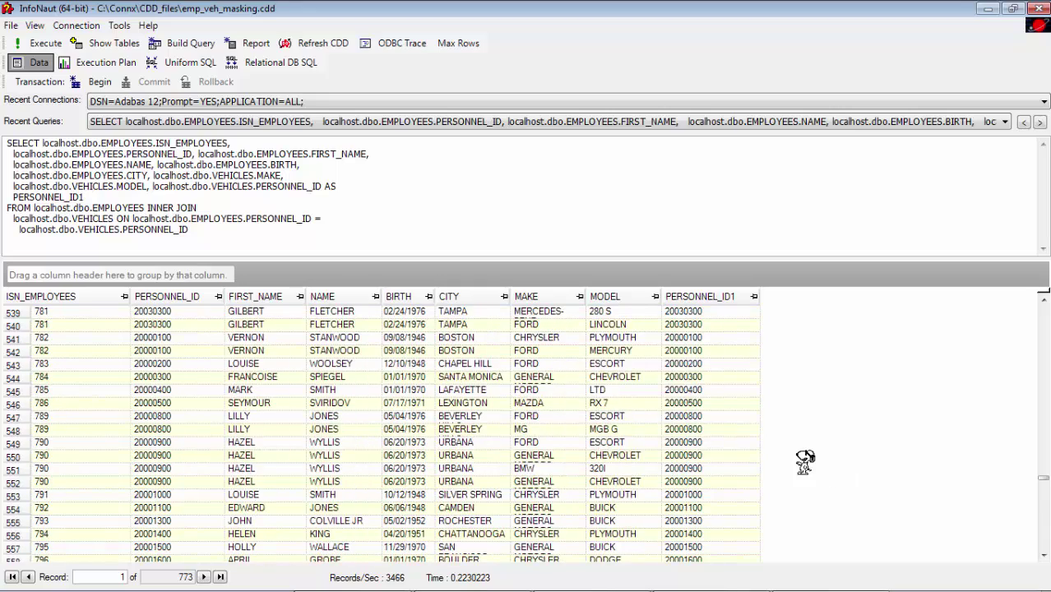
scroll(821, 452, "down", 2)
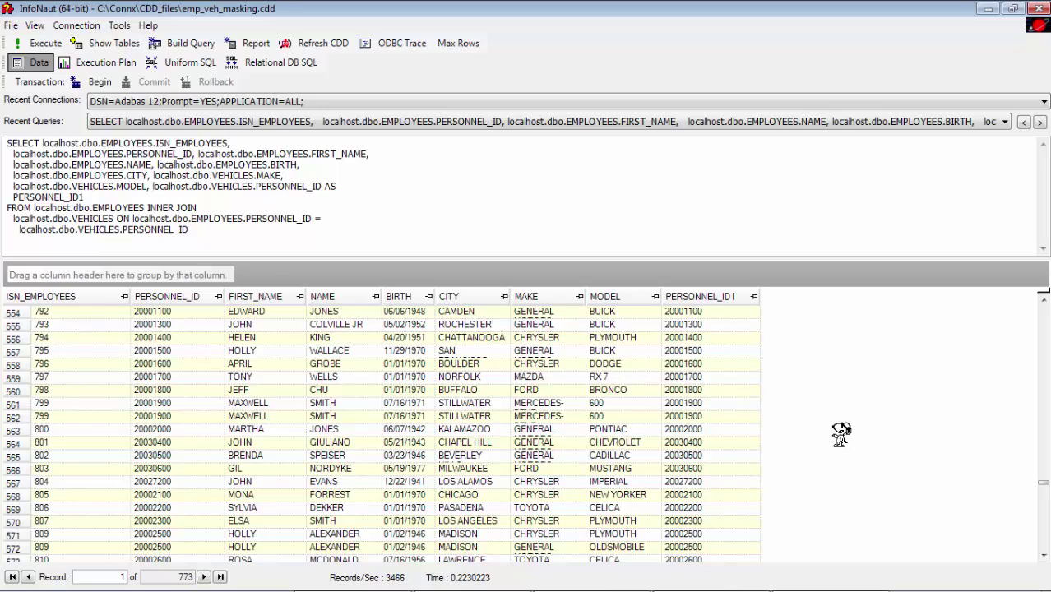
scroll(841, 434, "down", 10)
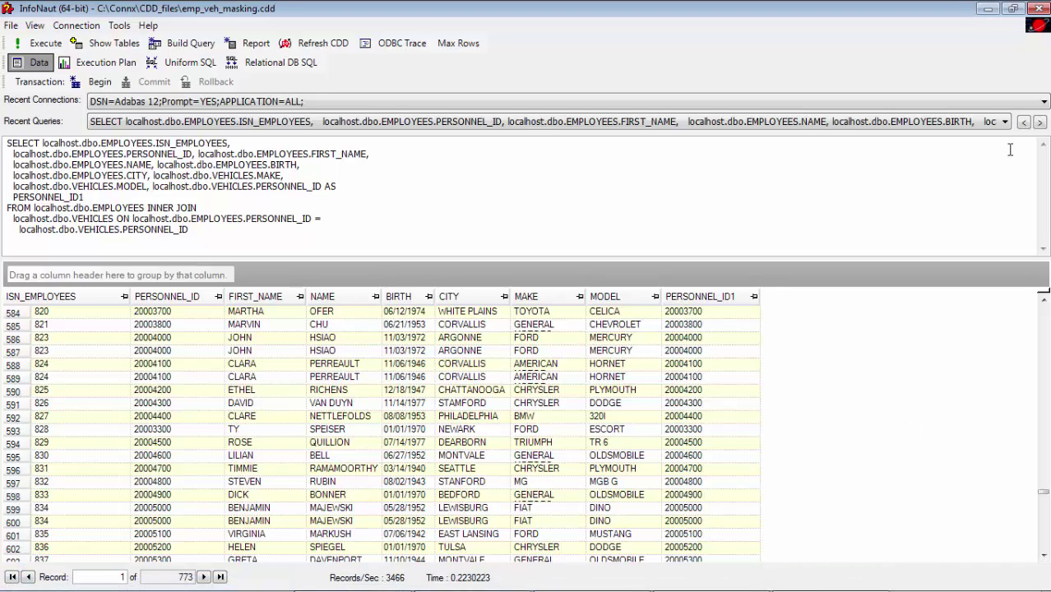
left_click(1038, 10)
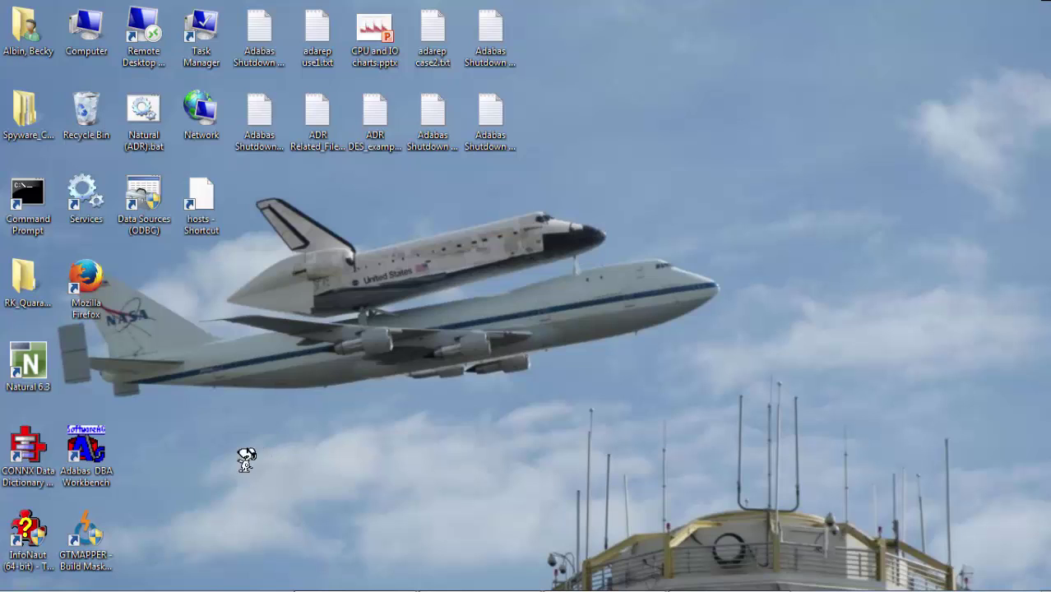
Launch Microsoft Excel 2010 with a blank workbook.
left_click(21, 579)
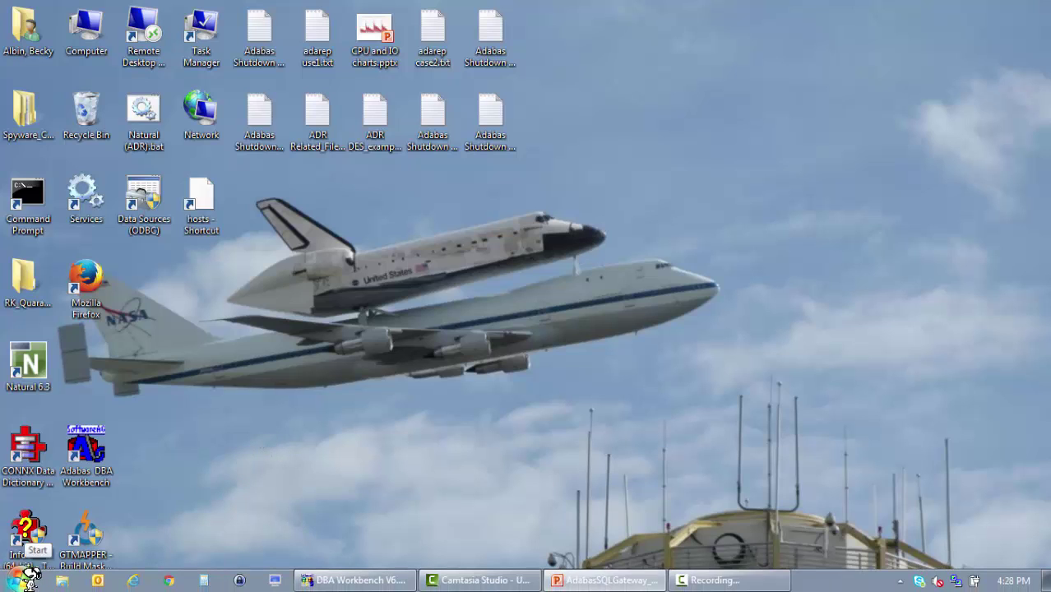
left_click(76, 516)
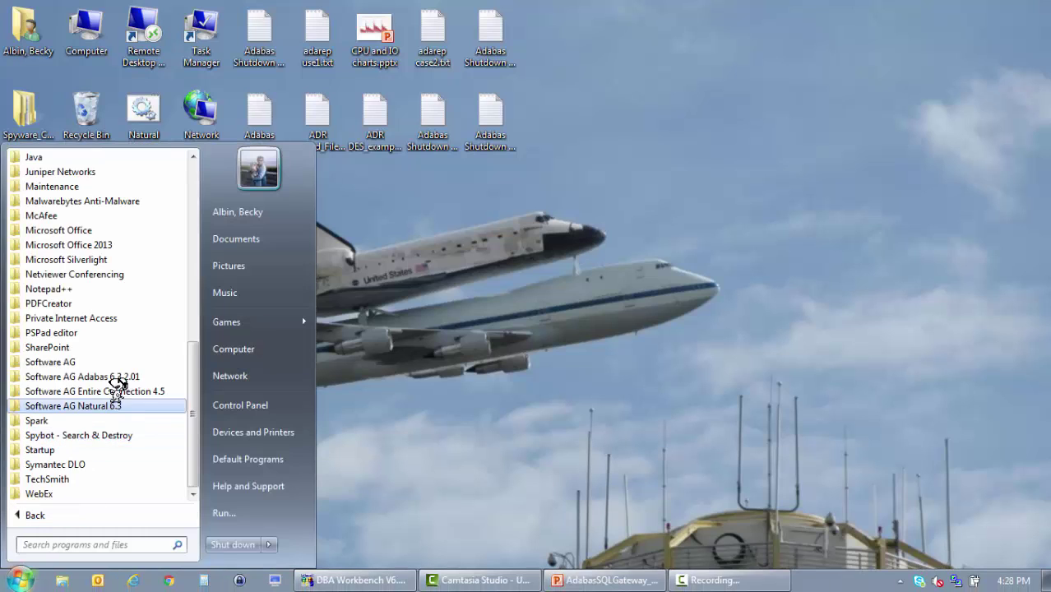
left_click(78, 230)
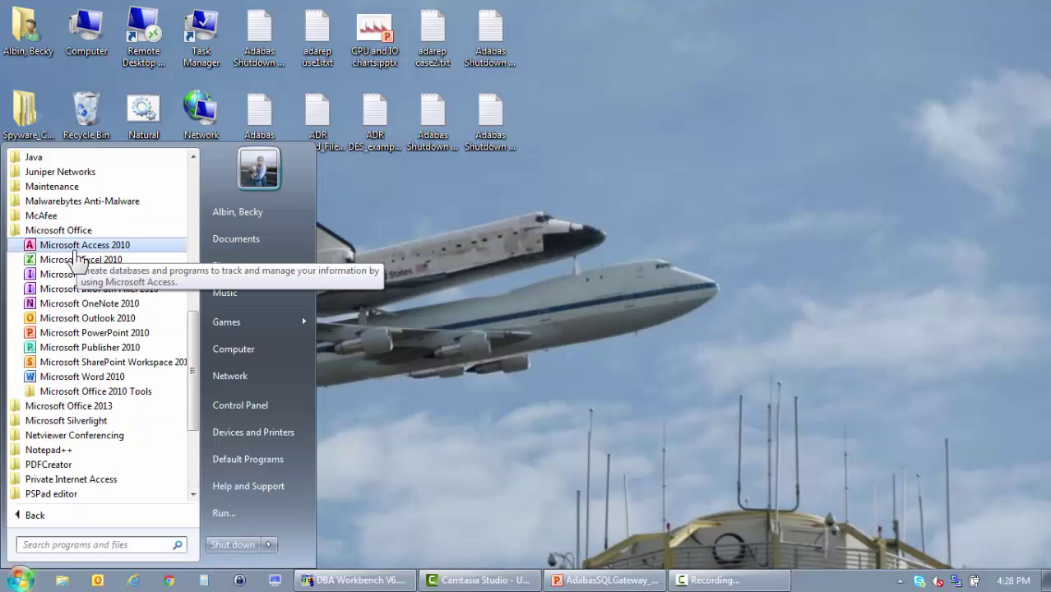
left_click(72, 260)
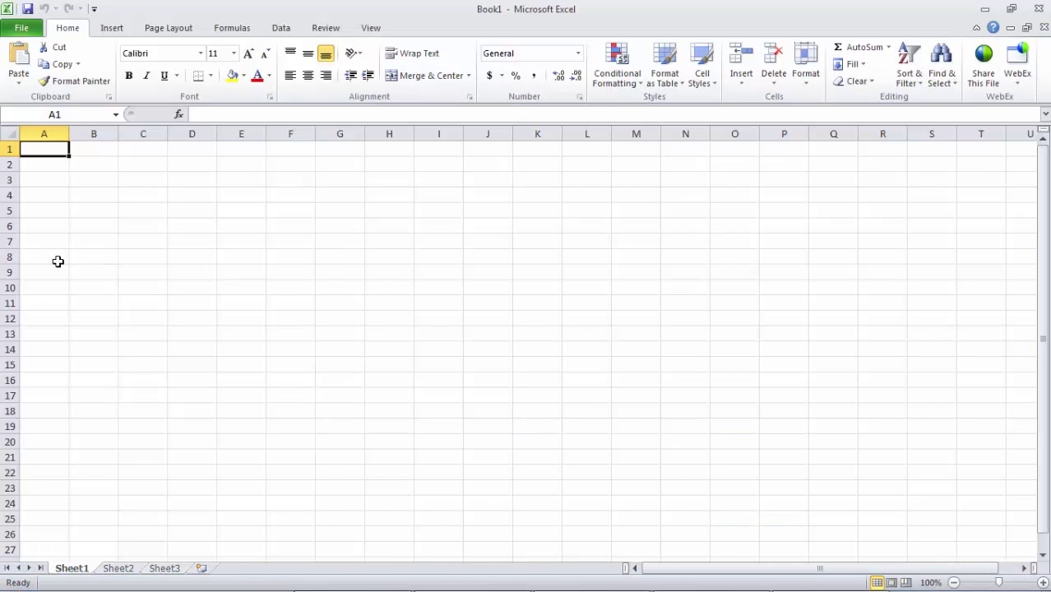
Start a Microsoft Query import from the Adabas 12 data source, log on with the stored credentials, and expand the EMPLOYEES table.
left_click(284, 28)
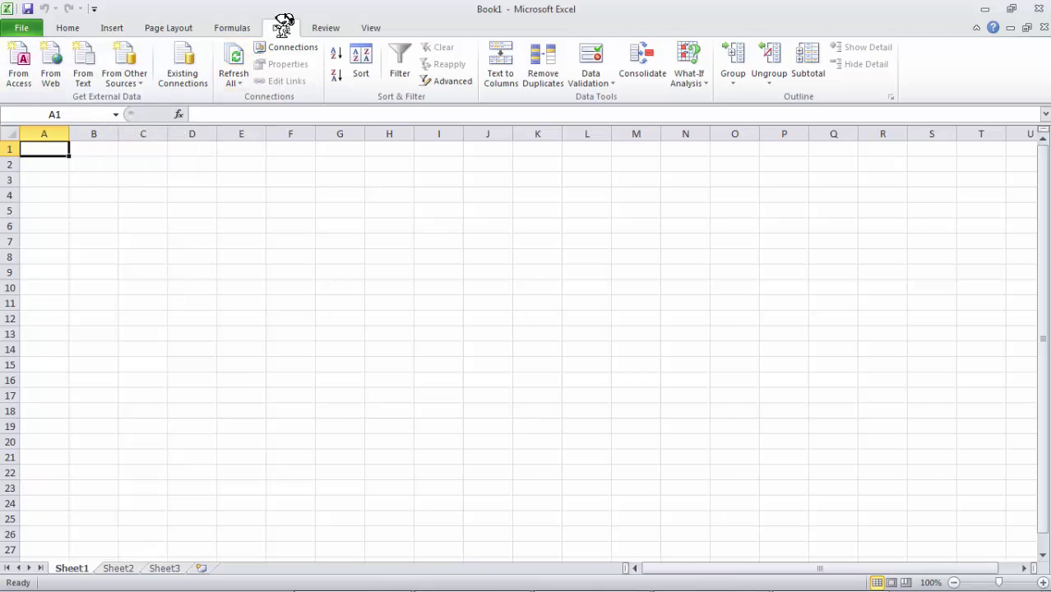
left_click(141, 72)
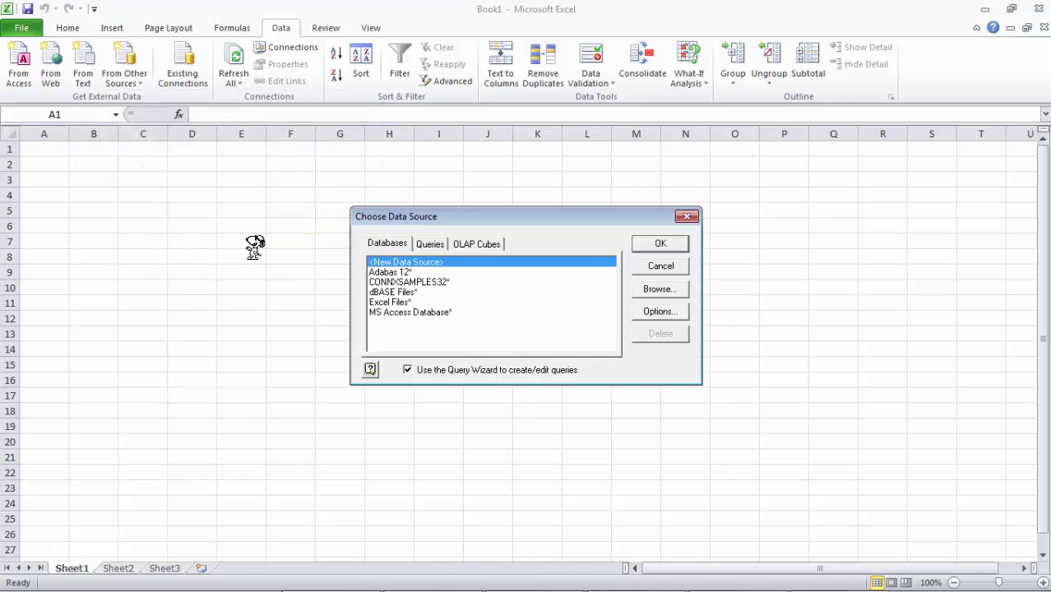
left_click(386, 271)
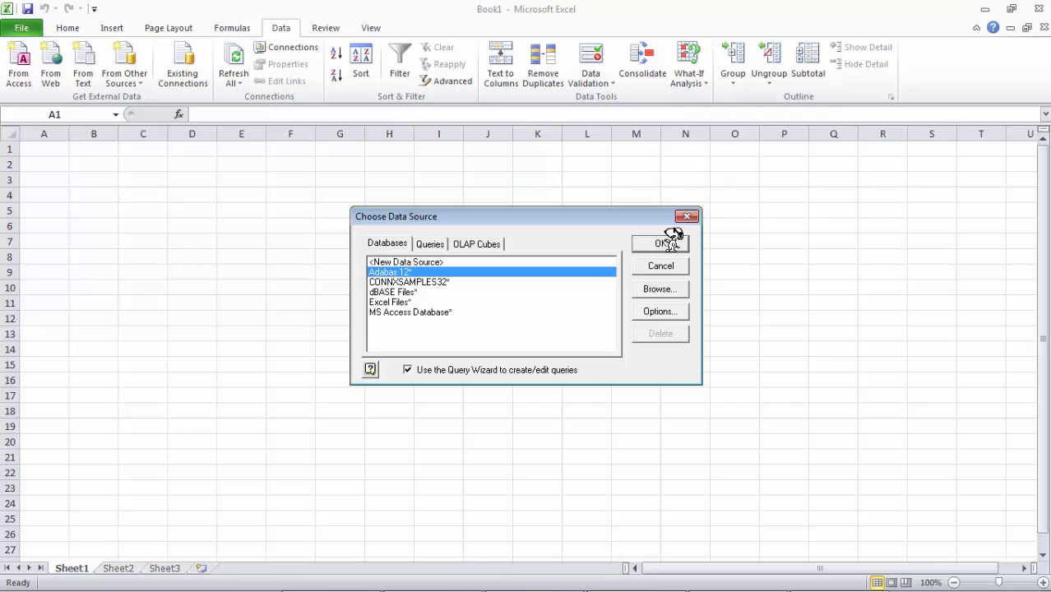
left_click(663, 243)
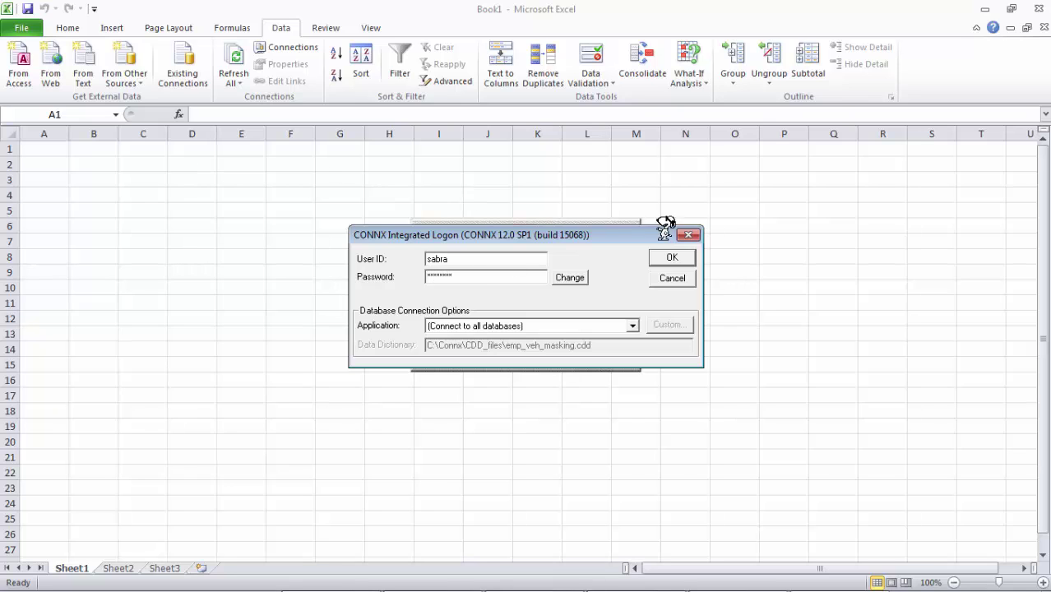
left_click(687, 257)
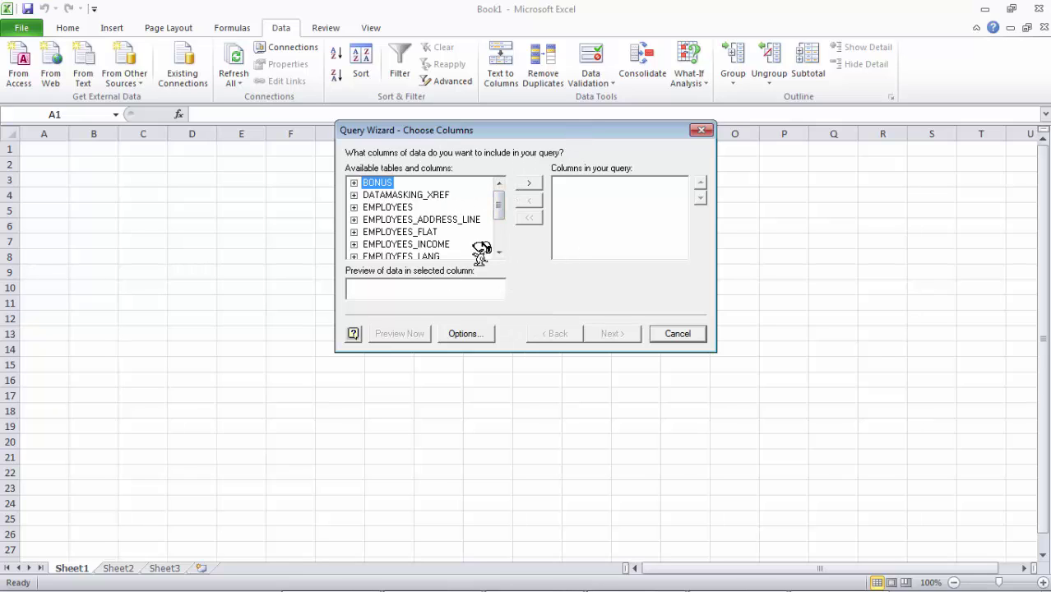
left_click(355, 208)
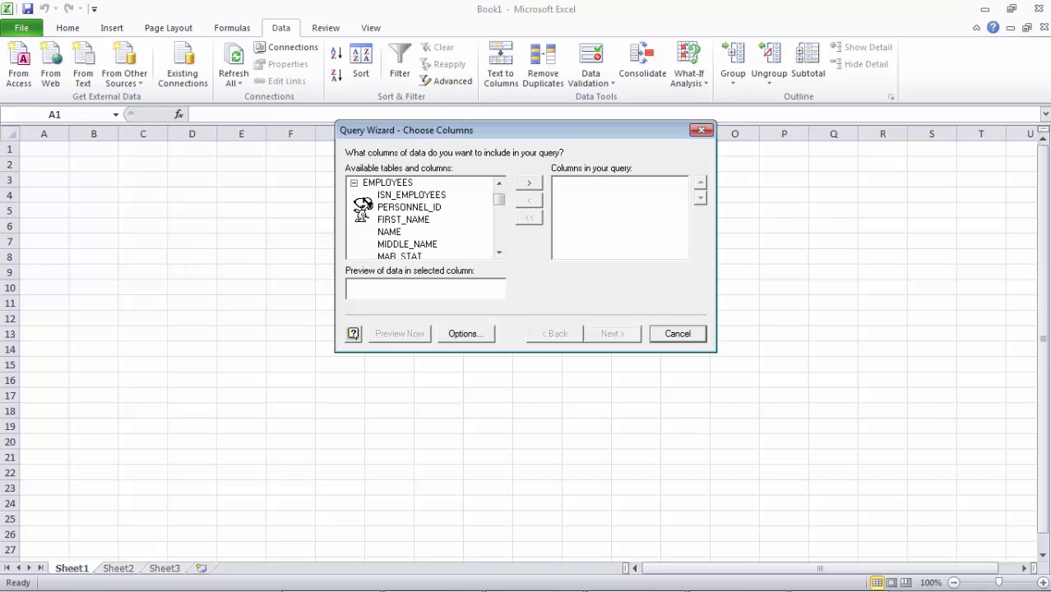
left_click(409, 207)
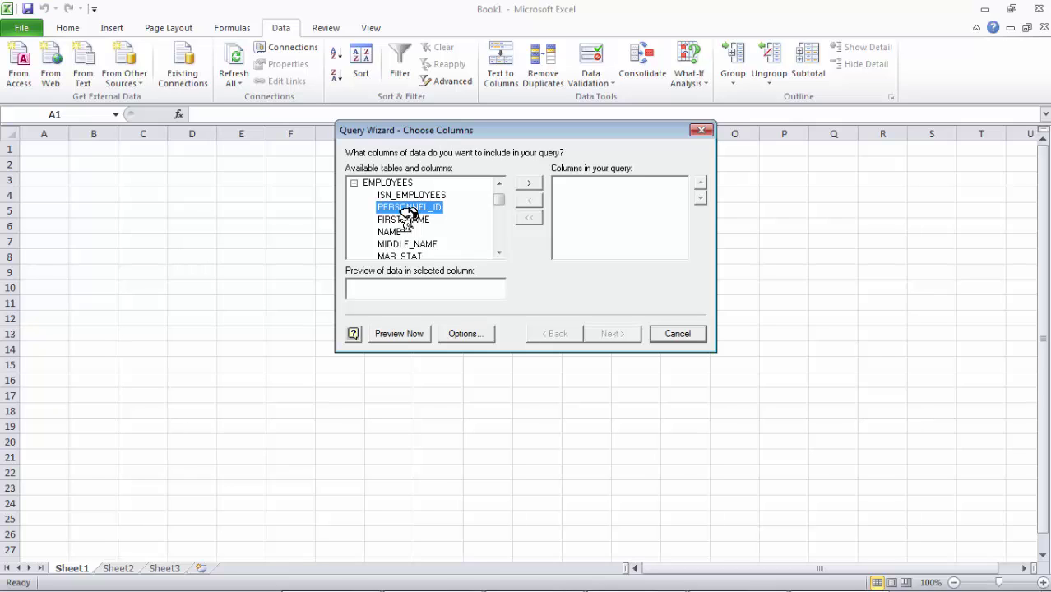
left_click(399, 231)
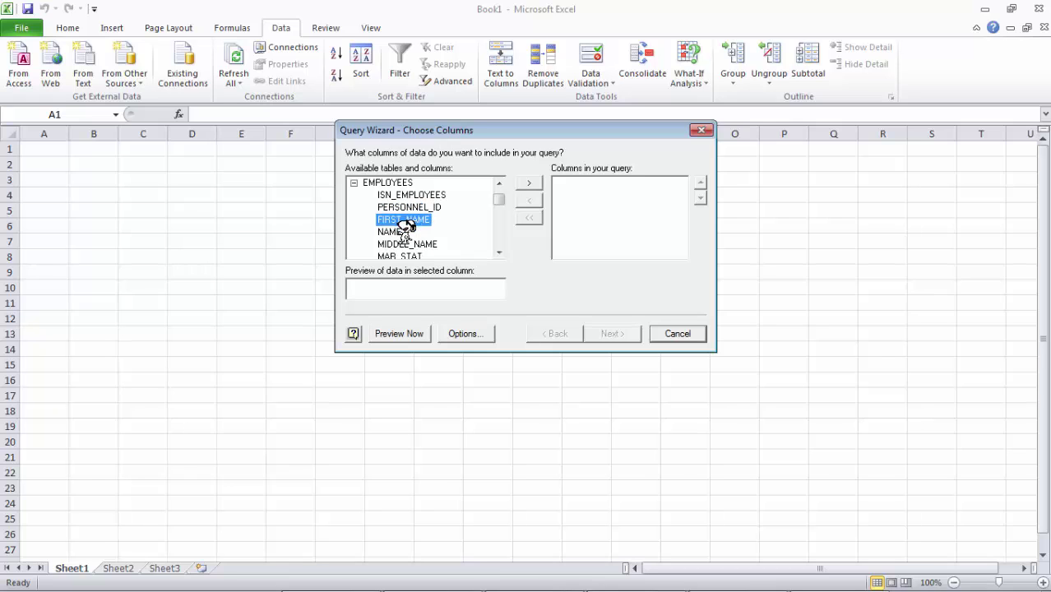
left_click(499, 252)
left_click(499, 252)
left_click(500, 251)
left_click(499, 251)
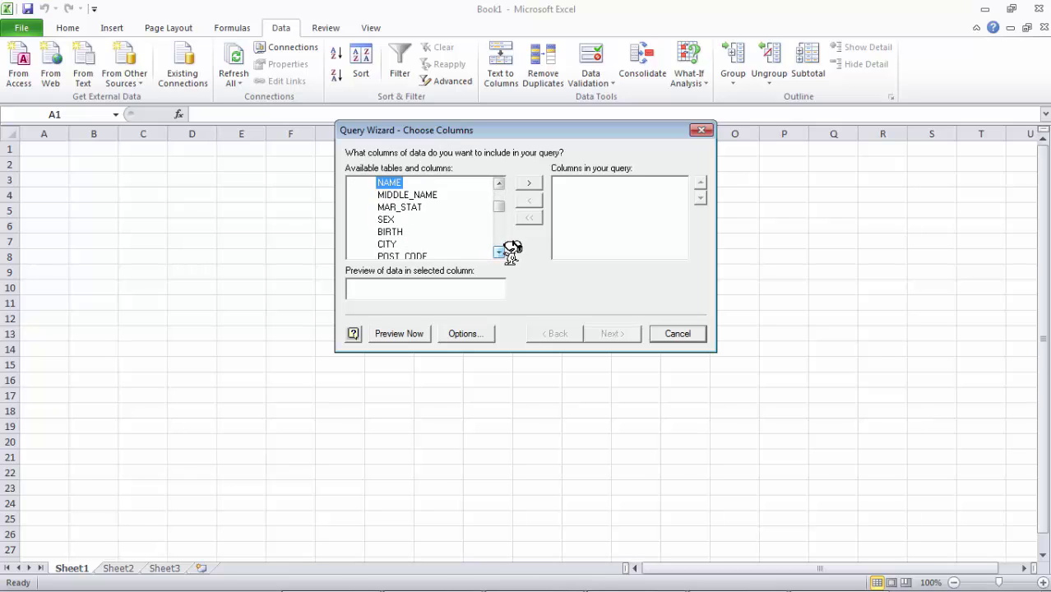
left_click(403, 244)
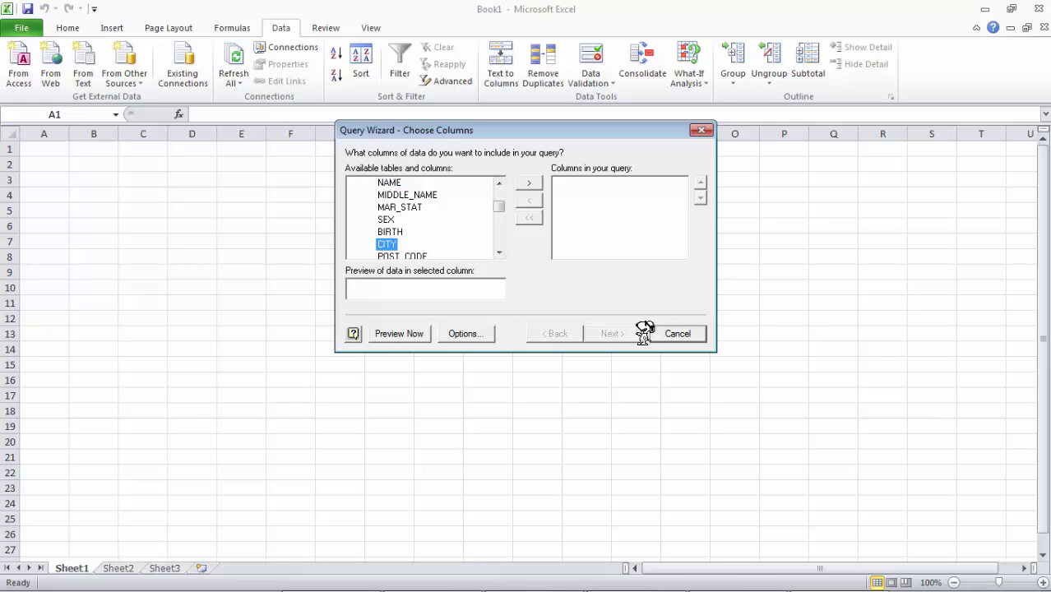
left_click(499, 182)
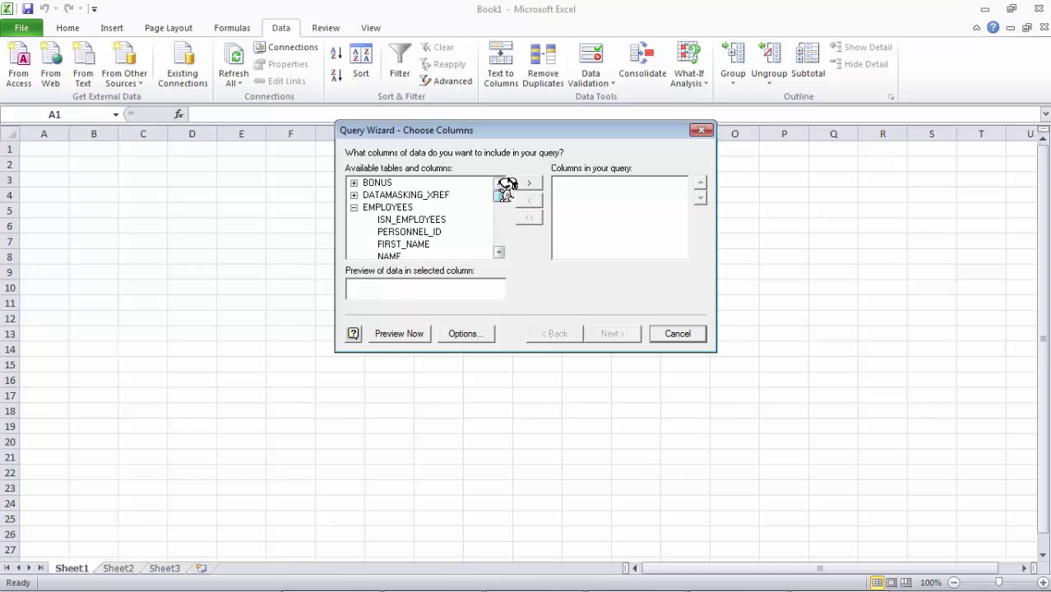
Add PERSONNEL_ID, FIRST_NAME, NAME, BIRTH and CITY from the EMPLOYEES table to the query columns.
left_click(430, 232)
left_click(529, 182)
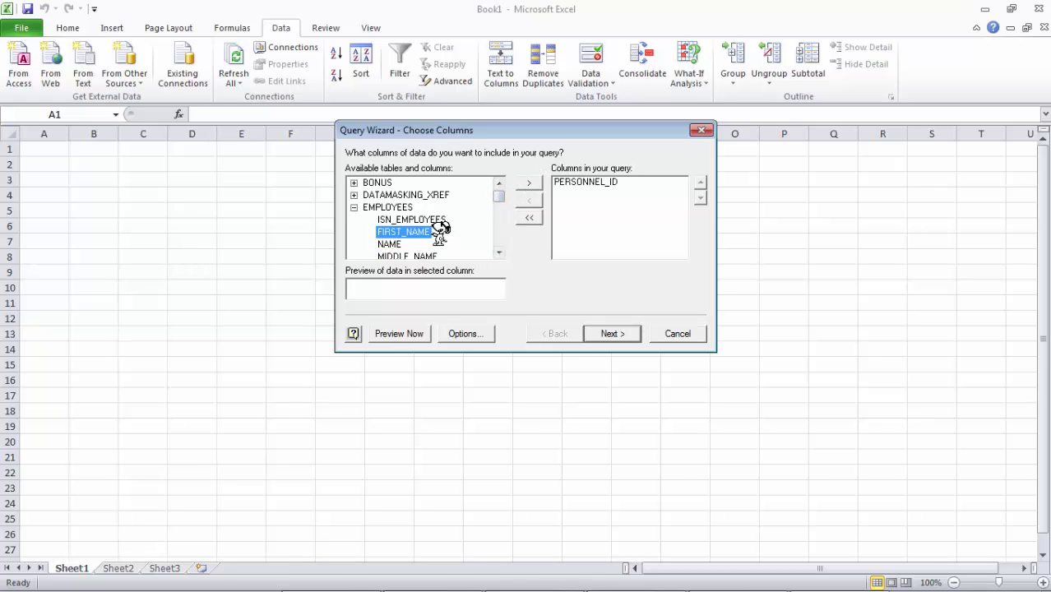
left_click(529, 183)
left_click(529, 182)
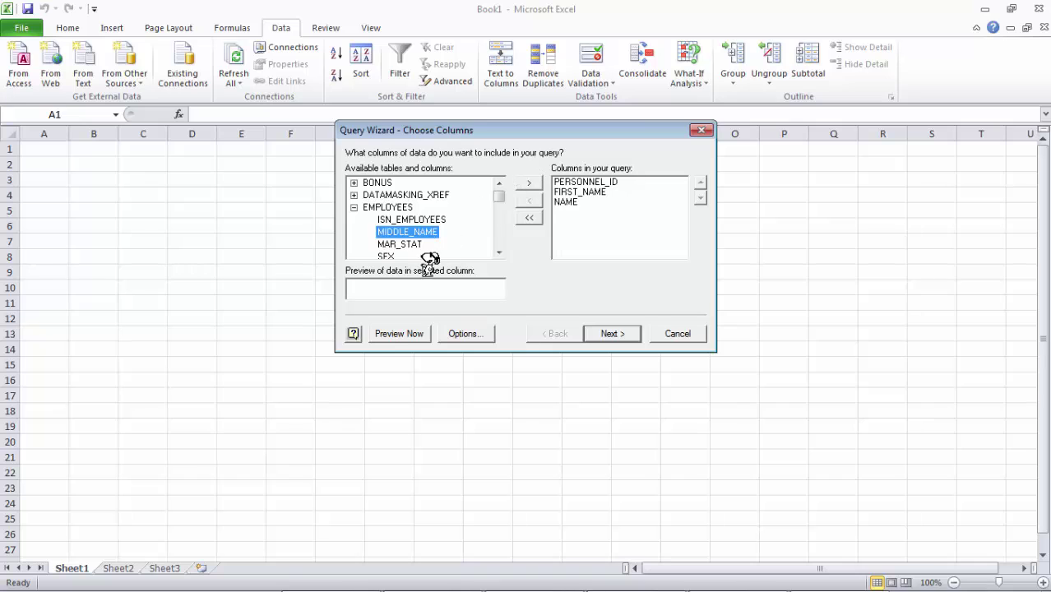
left_click(499, 252)
left_click(499, 252)
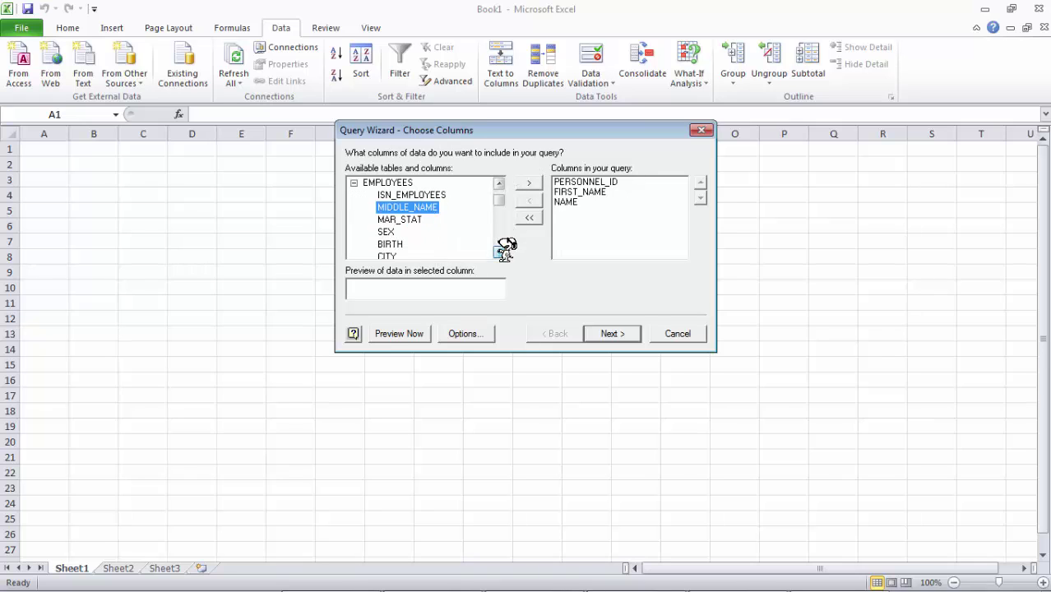
left_click(409, 243)
left_click(530, 181)
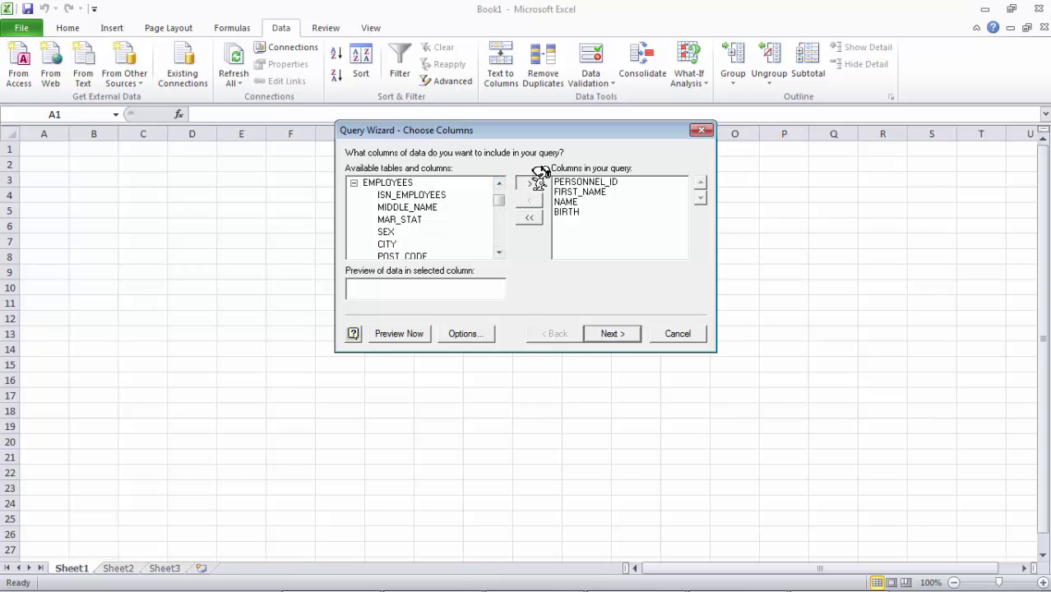
left_click(532, 180)
Finish the query without filters or sorting, and import the data as a table into cell A1 of the existing worksheet.
left_click(622, 331)
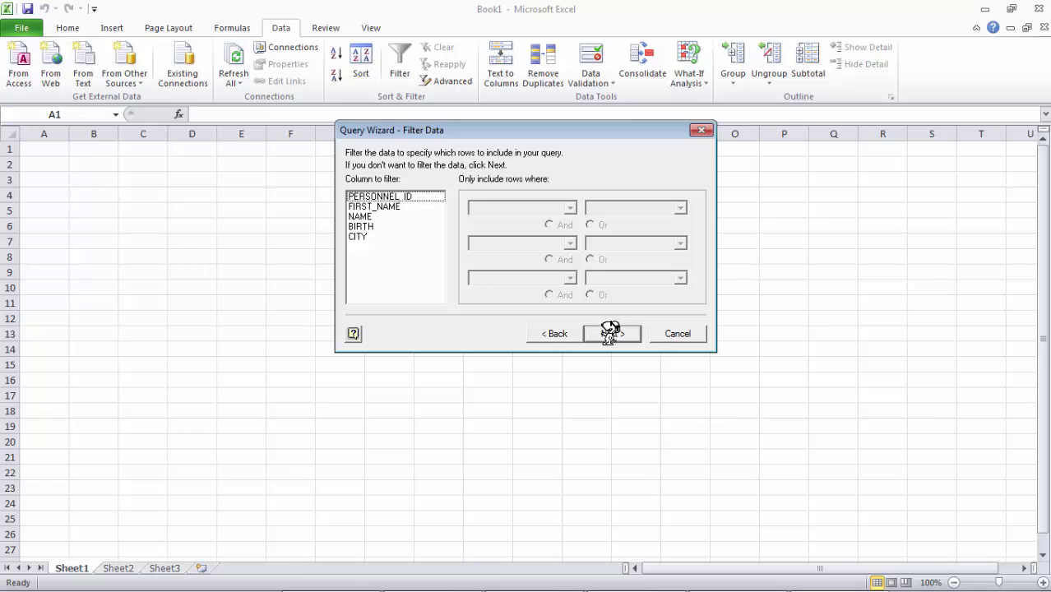
left_click(609, 333)
left_click(609, 333)
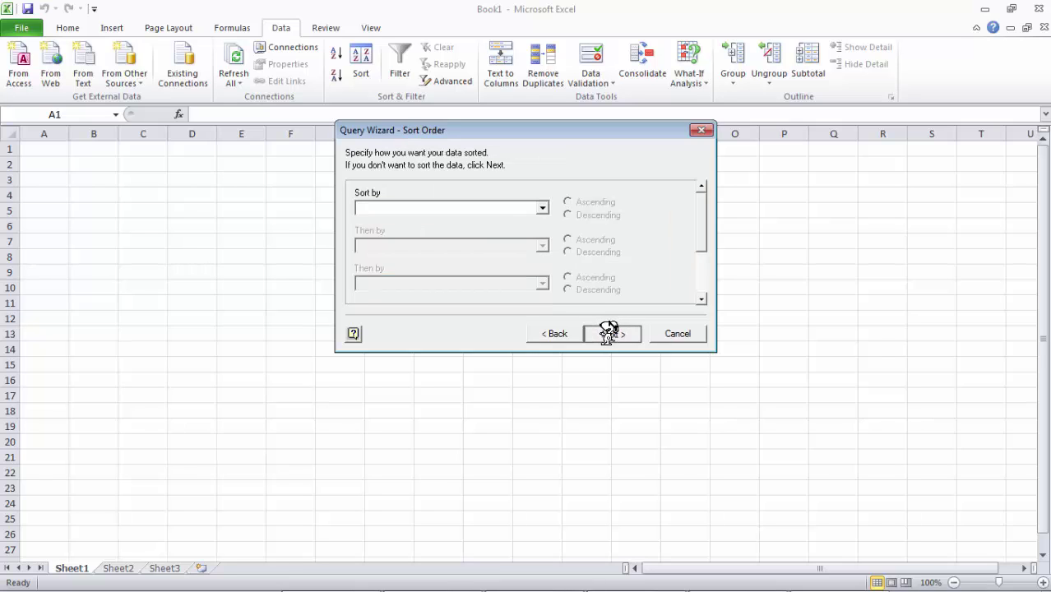
left_click(609, 333)
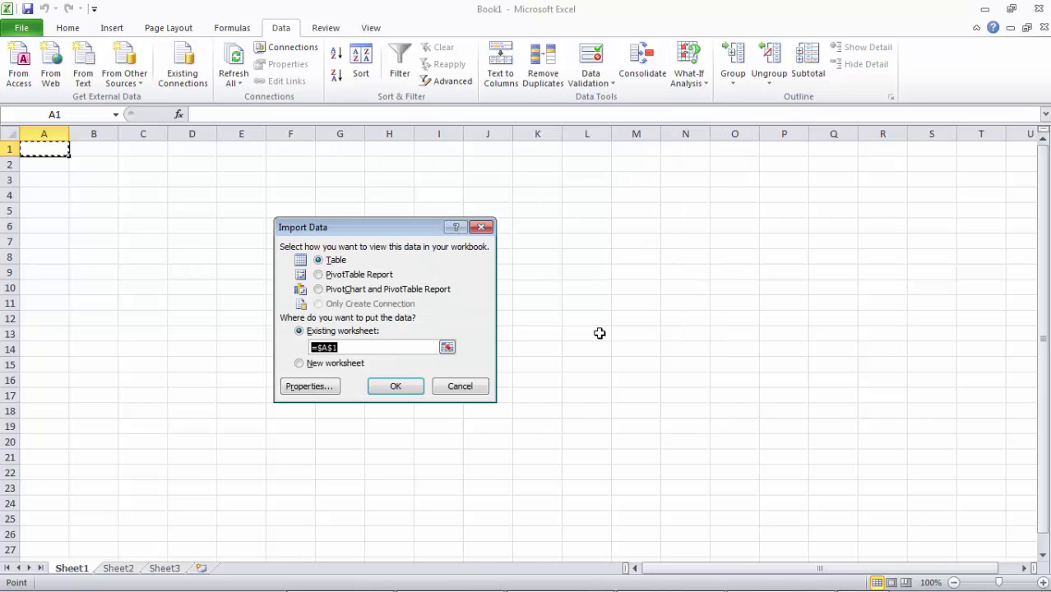
left_click(396, 386)
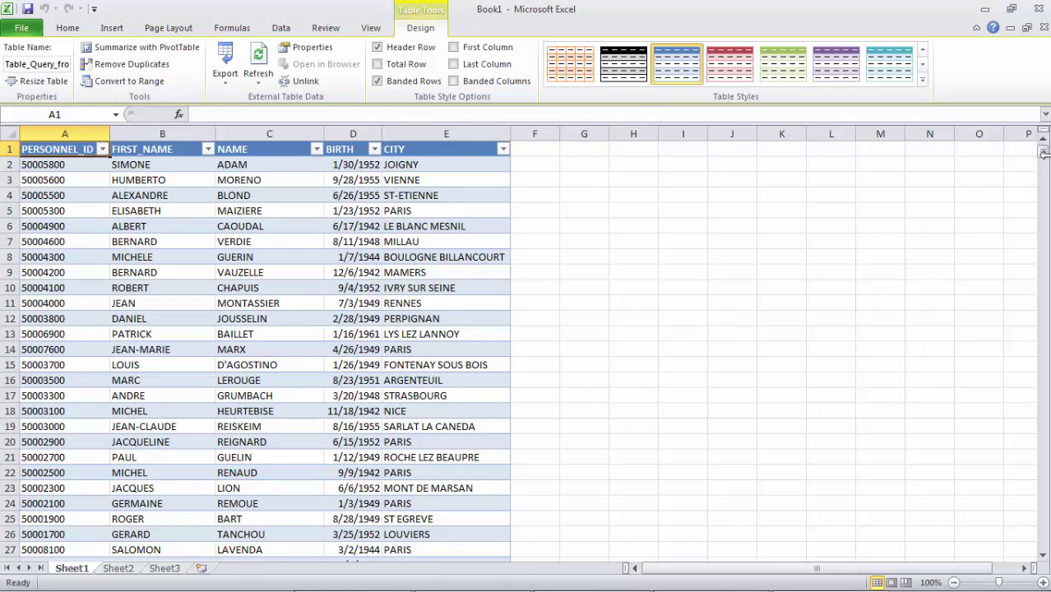
Check the imported employee rows further down the sheet, and close Excel without saving the changes to Book1.
scroll(910, 294, "down", 20)
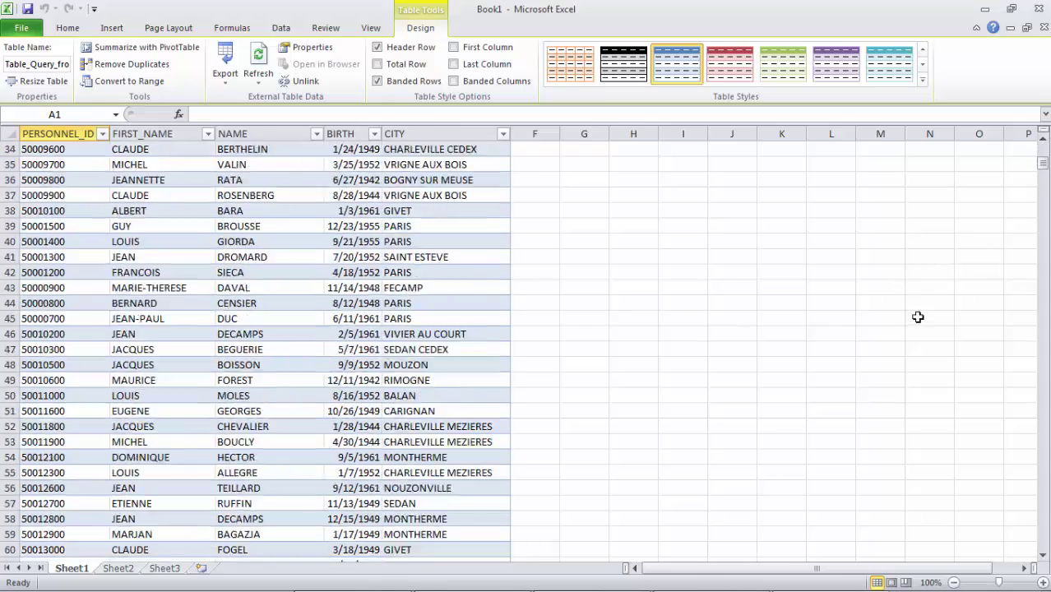
scroll(924, 352, "down", 7)
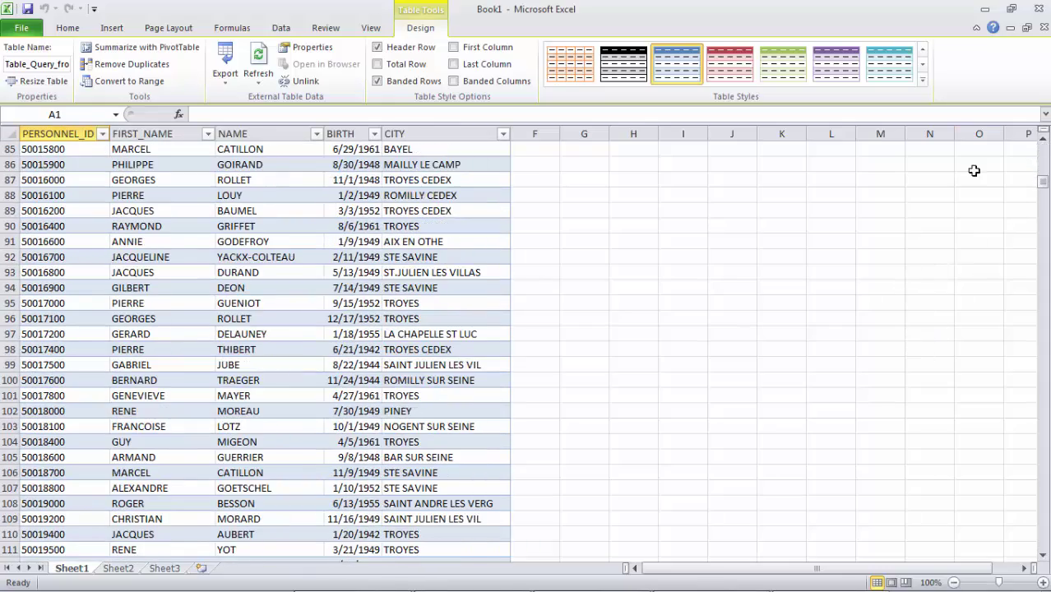
left_click(1040, 9)
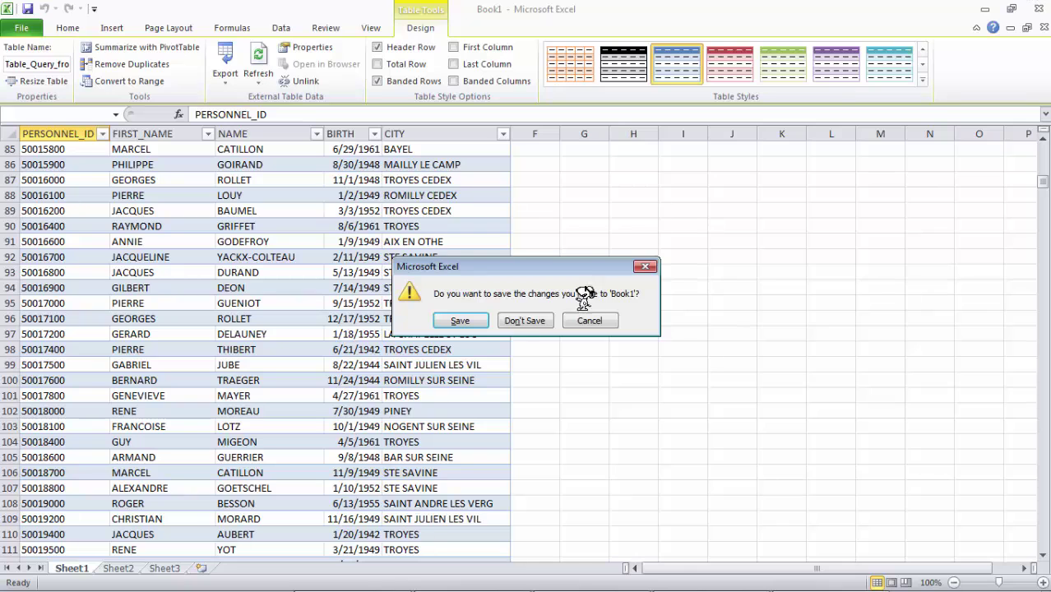
left_click(526, 320)
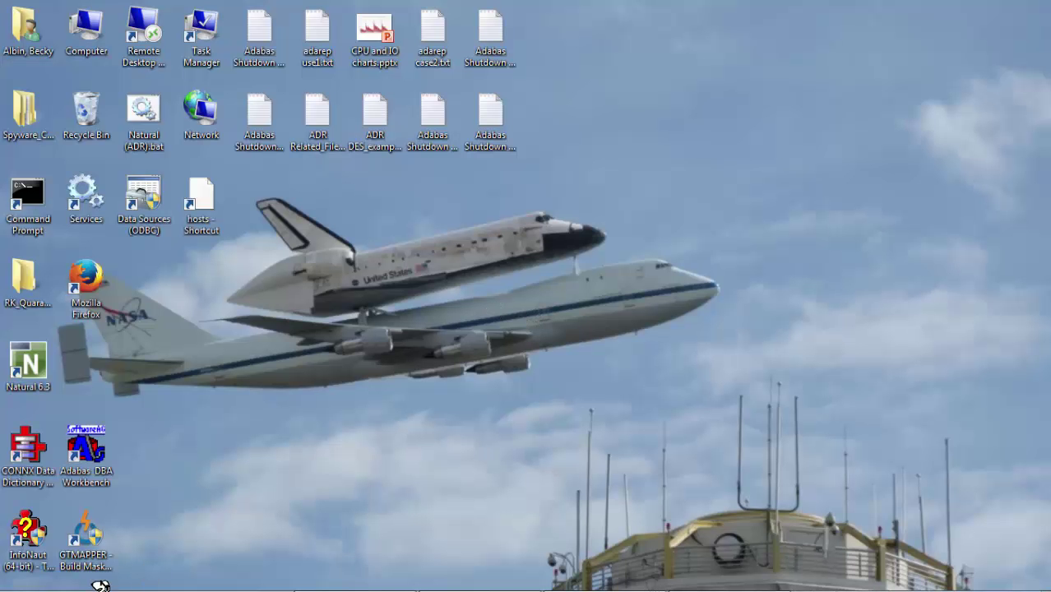
Launch Crystal Reports 2008 from the installed programs.
left_click(21, 582)
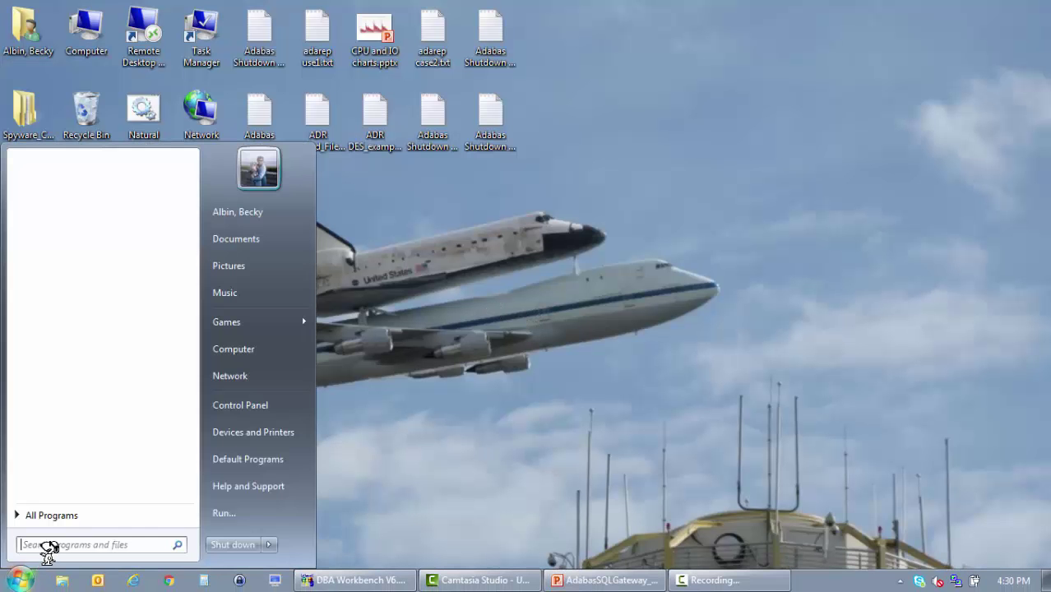
left_click(58, 507)
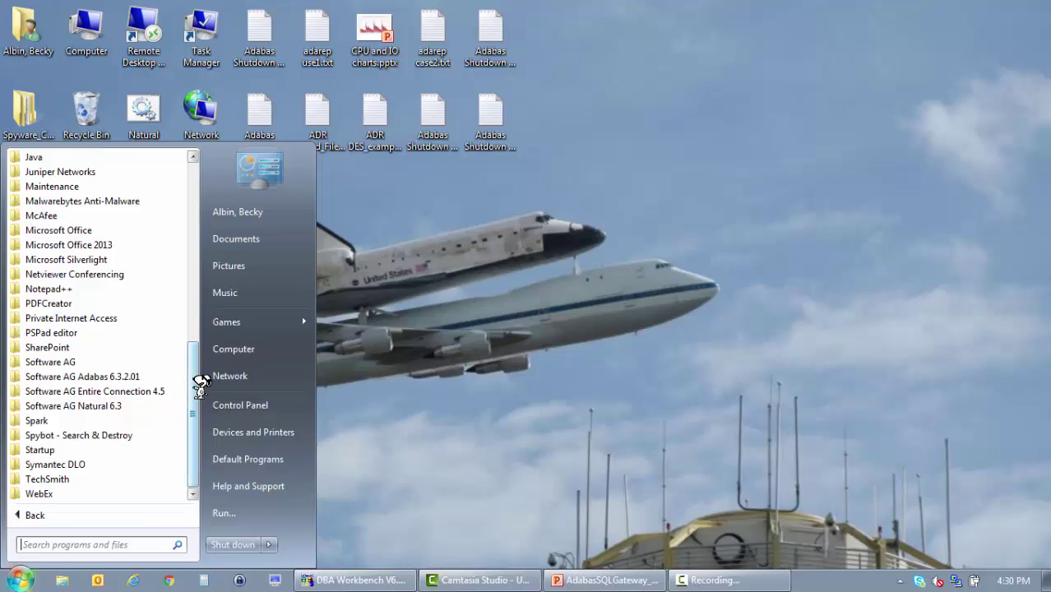
left_click_drag(196, 382, 222, 277)
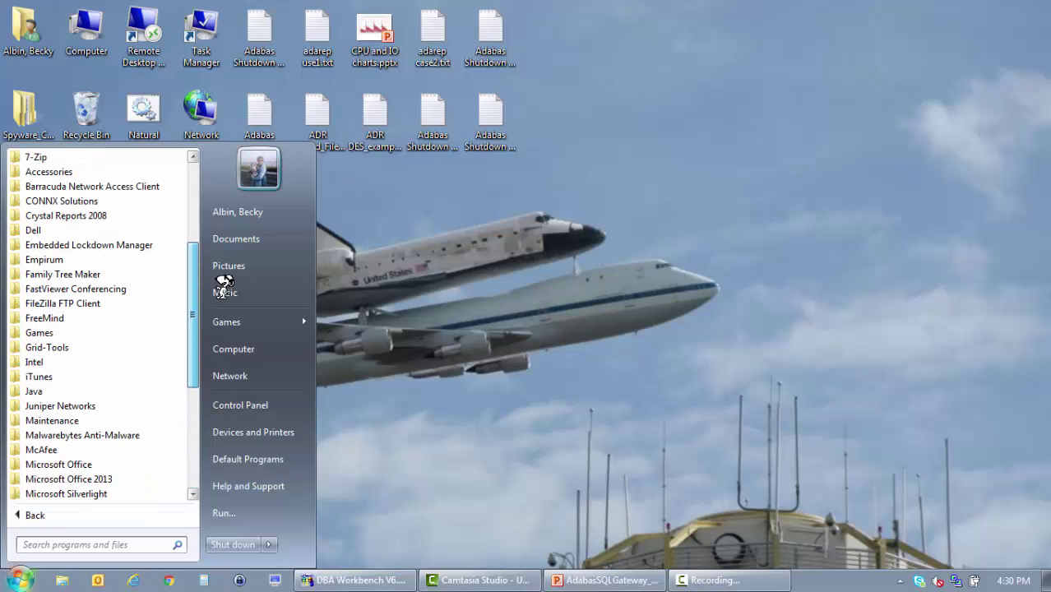
left_click(97, 215)
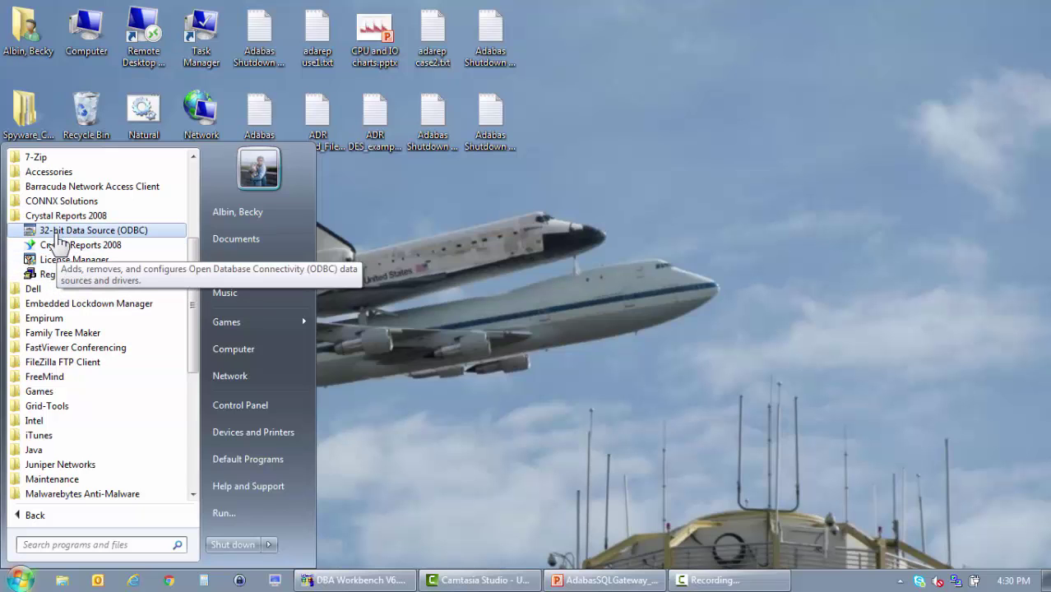
left_click(60, 245)
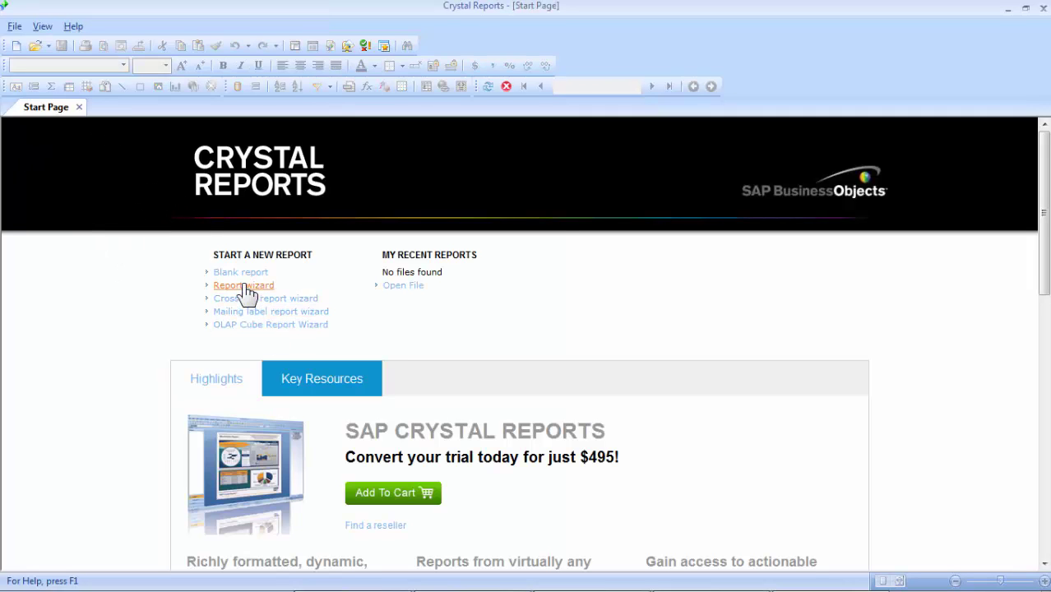
Start a new report with the Report wizard, and choose the EMPLOYEES table from the Adabas 12 connection as its data.
left_click(245, 293)
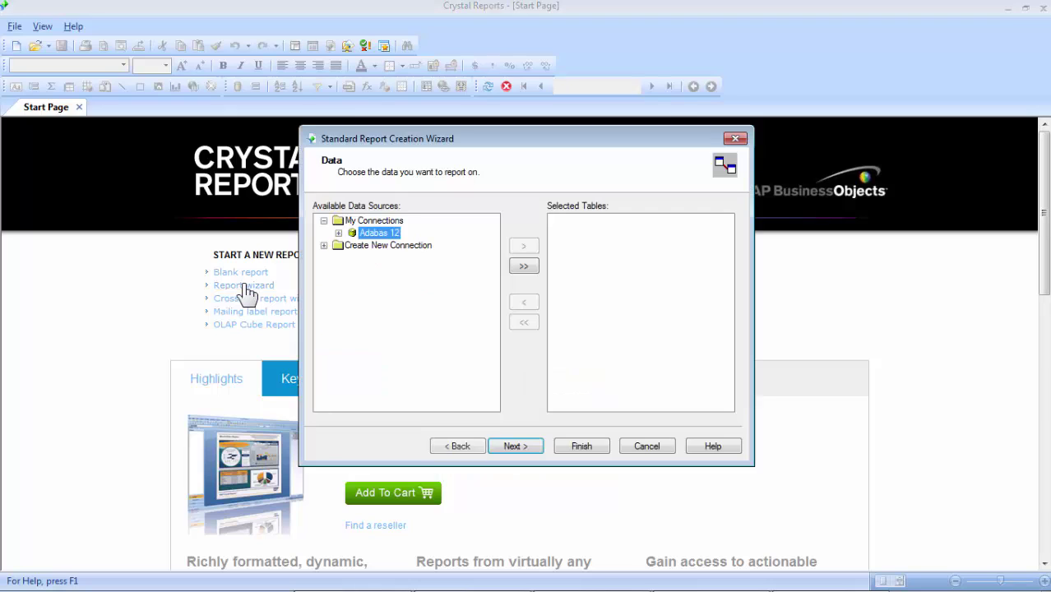
left_click(366, 233)
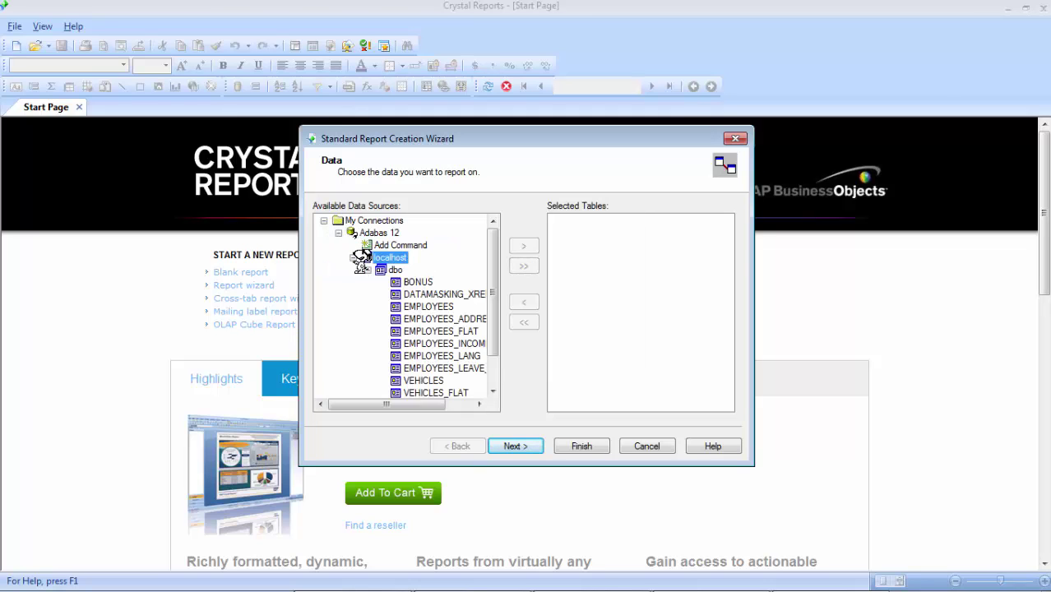
left_click_drag(404, 403, 426, 403)
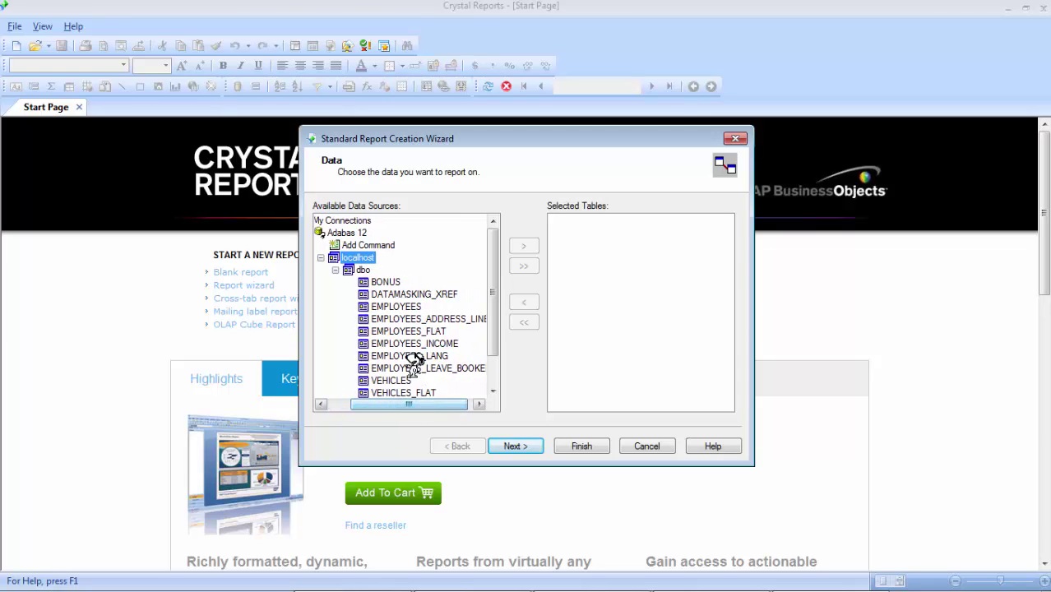
left_click(393, 306)
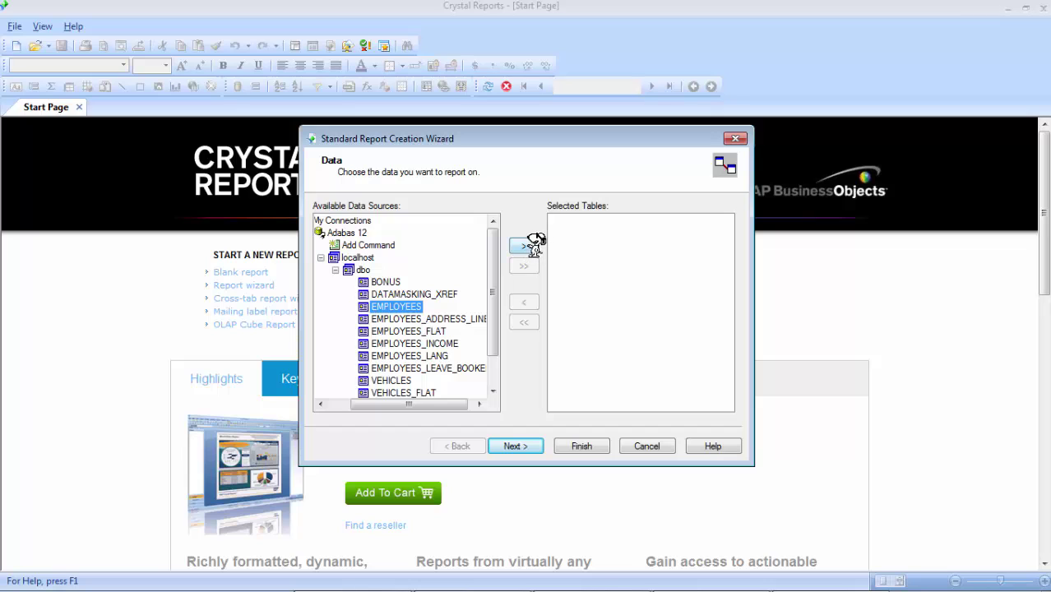
left_click(524, 245)
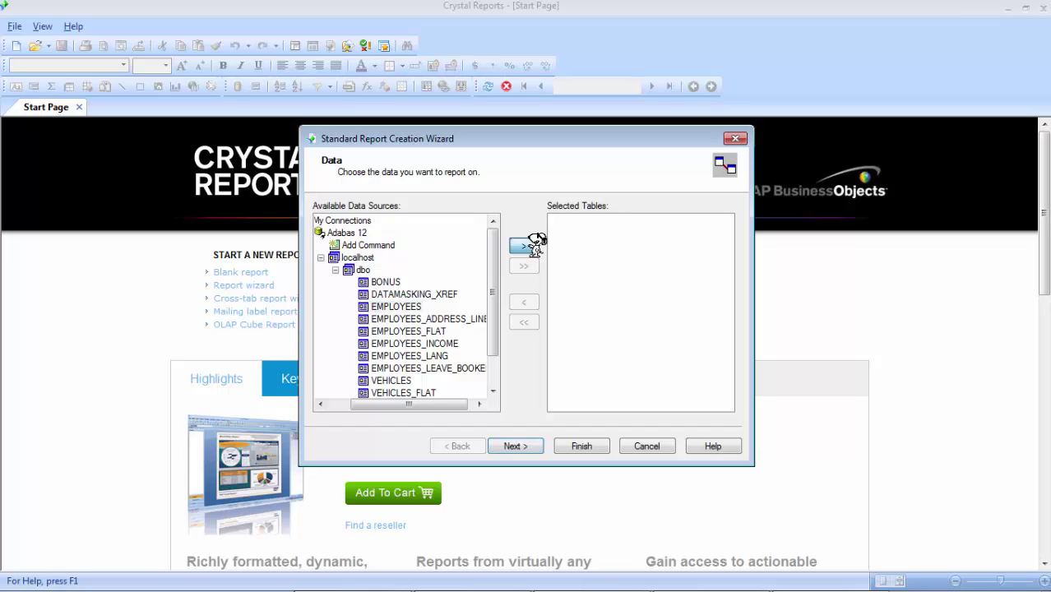
left_click(515, 444)
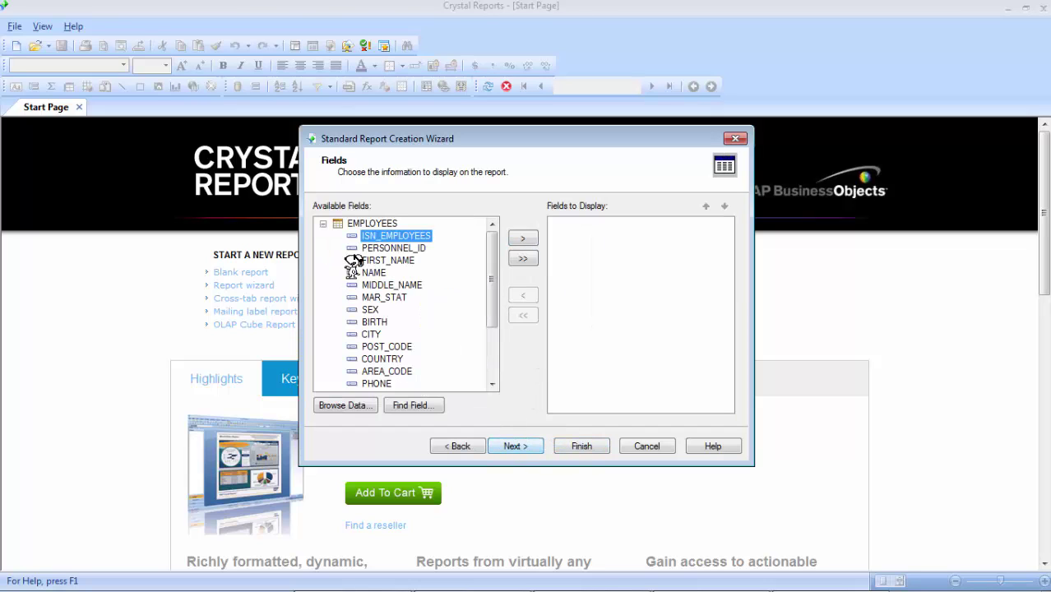
Add PERSONNEL_ID, FIRST_NAME, NAME, BIRTH and CITY from EMPLOYEES to the fields displayed on the report.
left_click(396, 248)
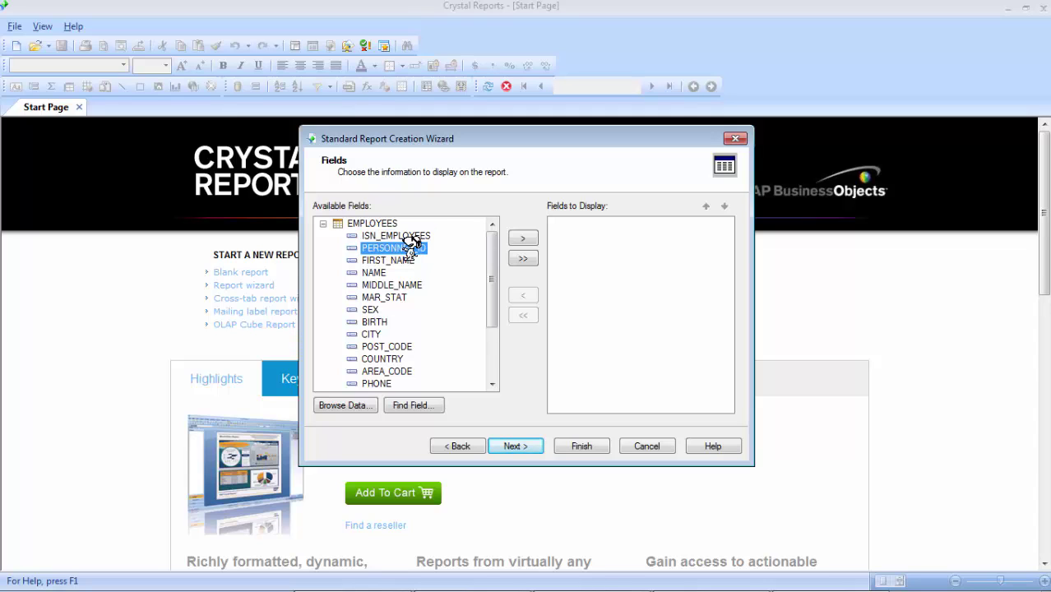
left_click(521, 236)
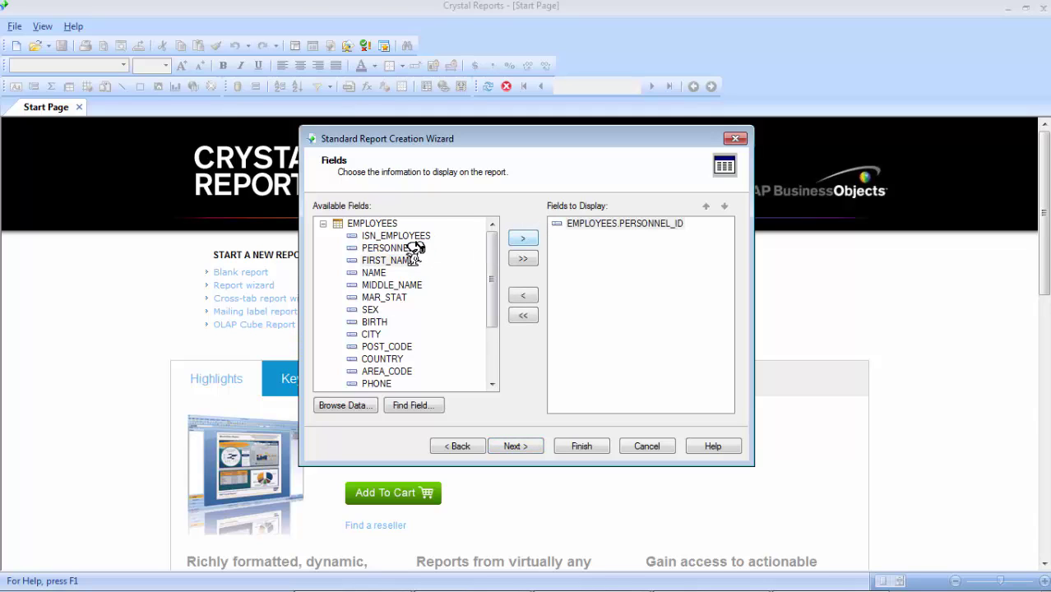
left_click(525, 237)
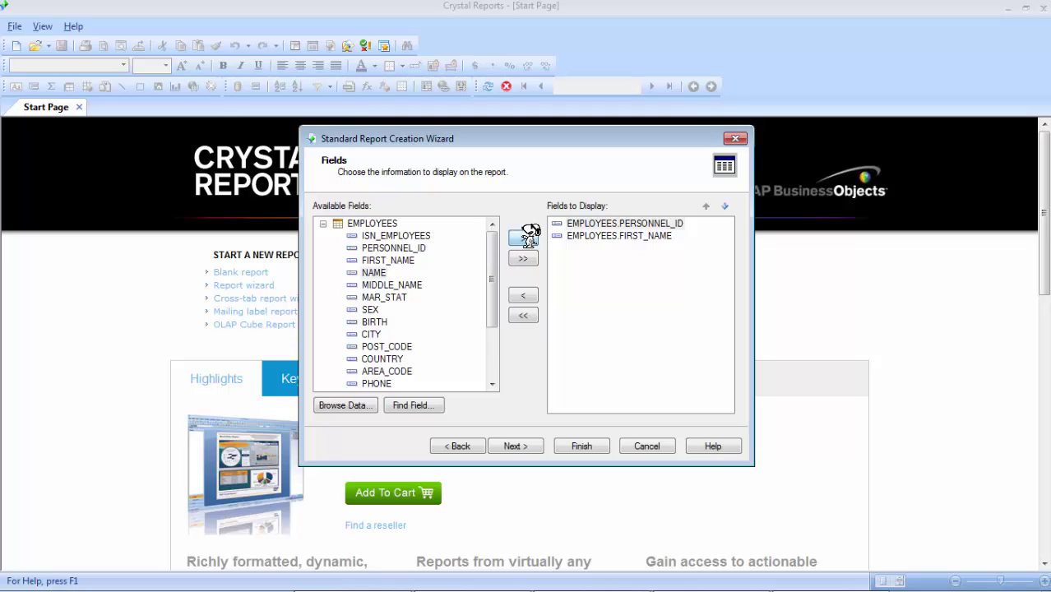
left_click(527, 237)
left_click(374, 322)
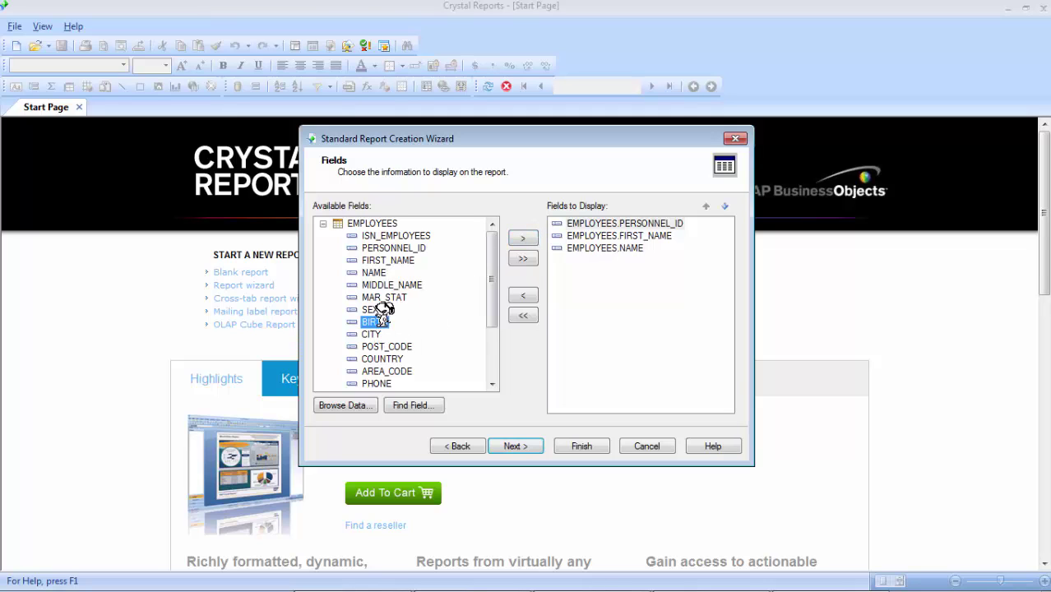
left_click(531, 236)
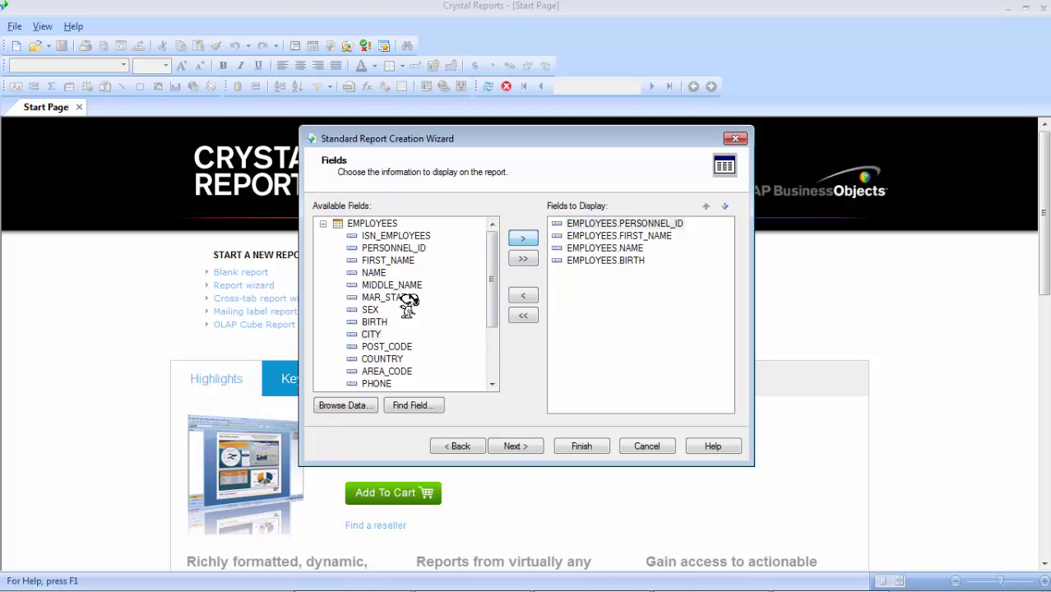
left_click(526, 237)
Finish the report wizard with no grouping, no record filters and no template, generating the report preview.
left_click(515, 444)
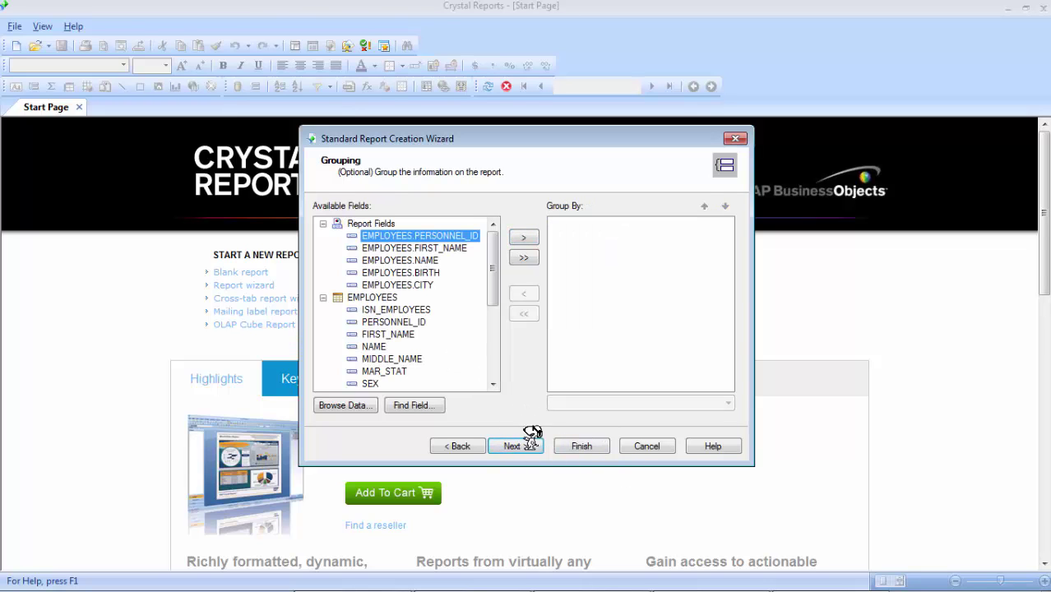
left_click(532, 446)
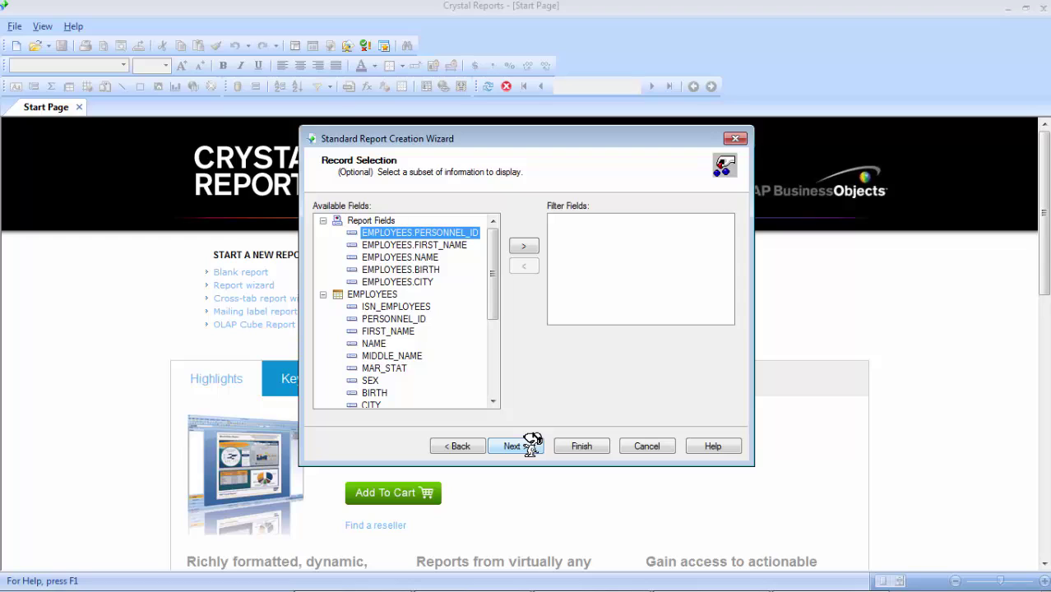
left_click(532, 446)
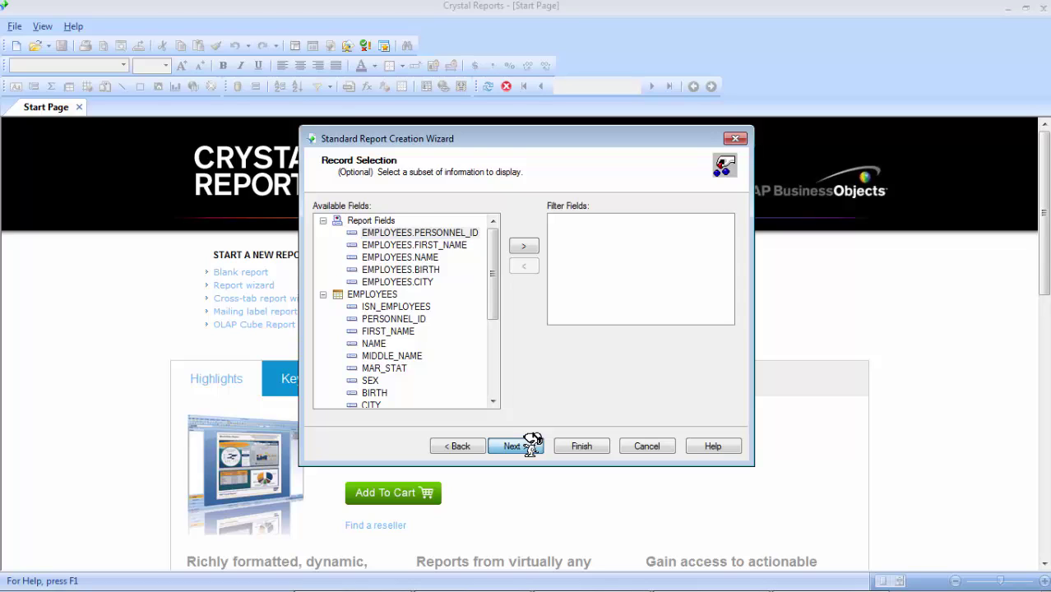
left_click(532, 445)
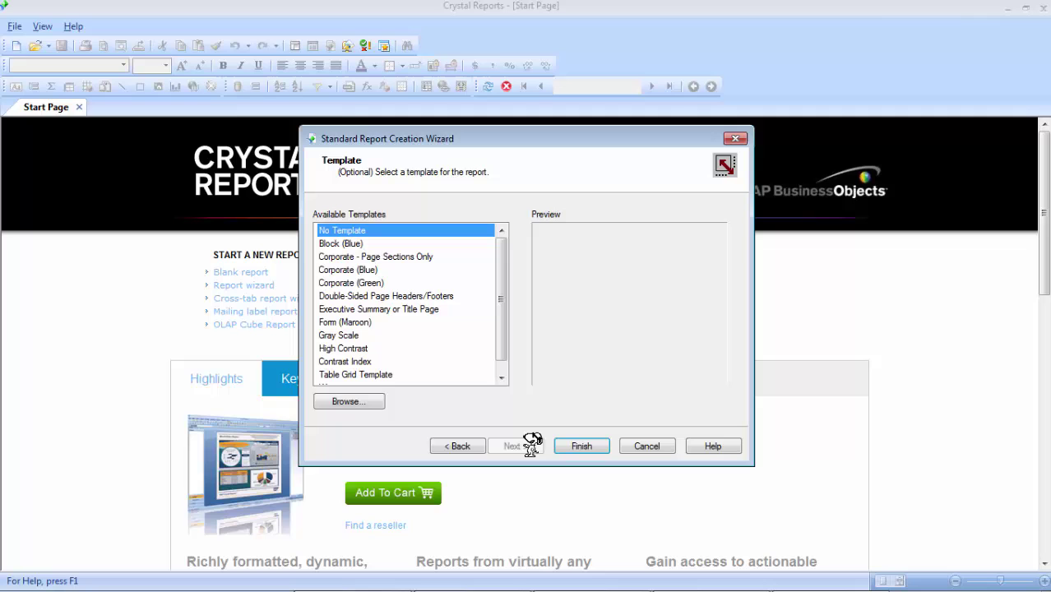
left_click(581, 445)
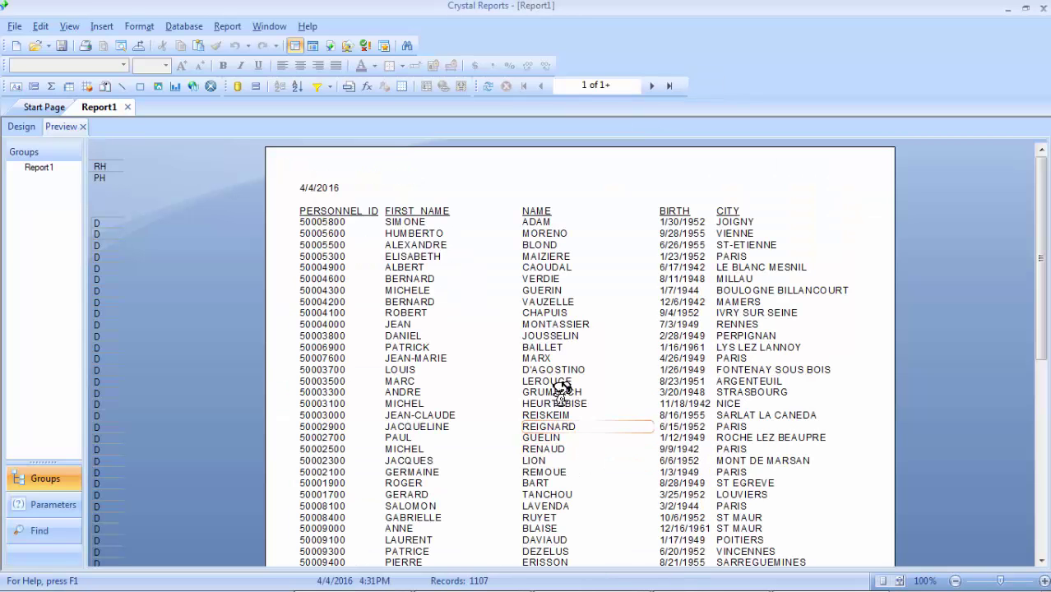
Examine the employee records in the report preview from page 1 through page 8.
scroll(822, 318, "down", 3)
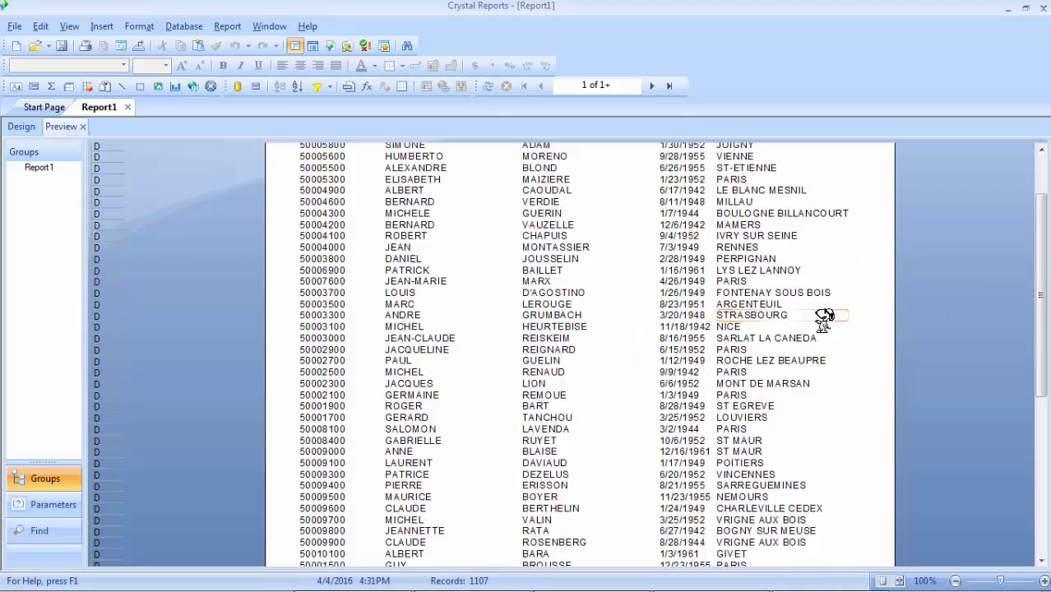
scroll(824, 317, "down", 12)
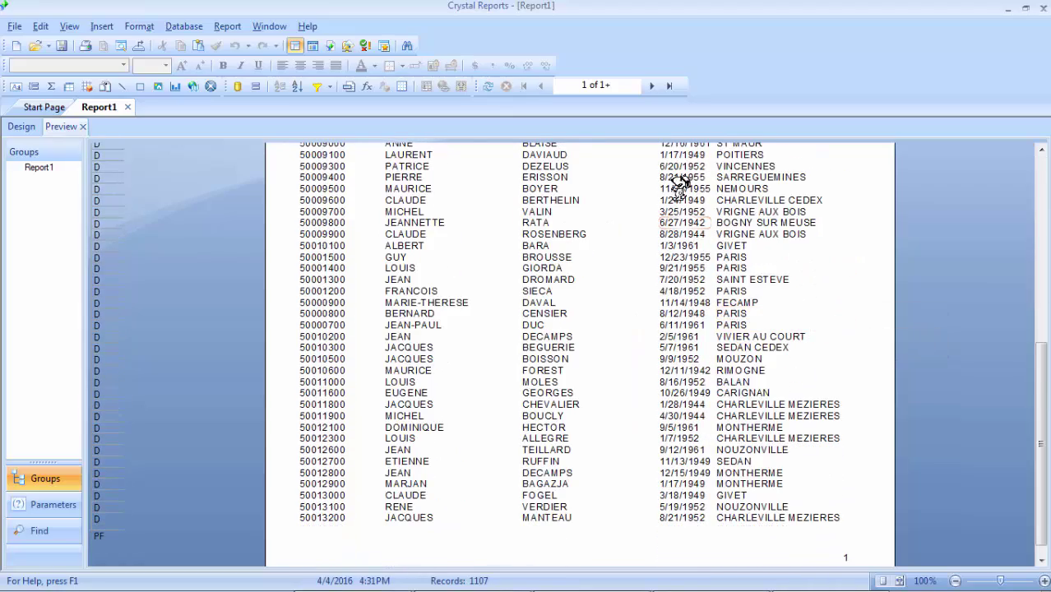
left_click(654, 86)
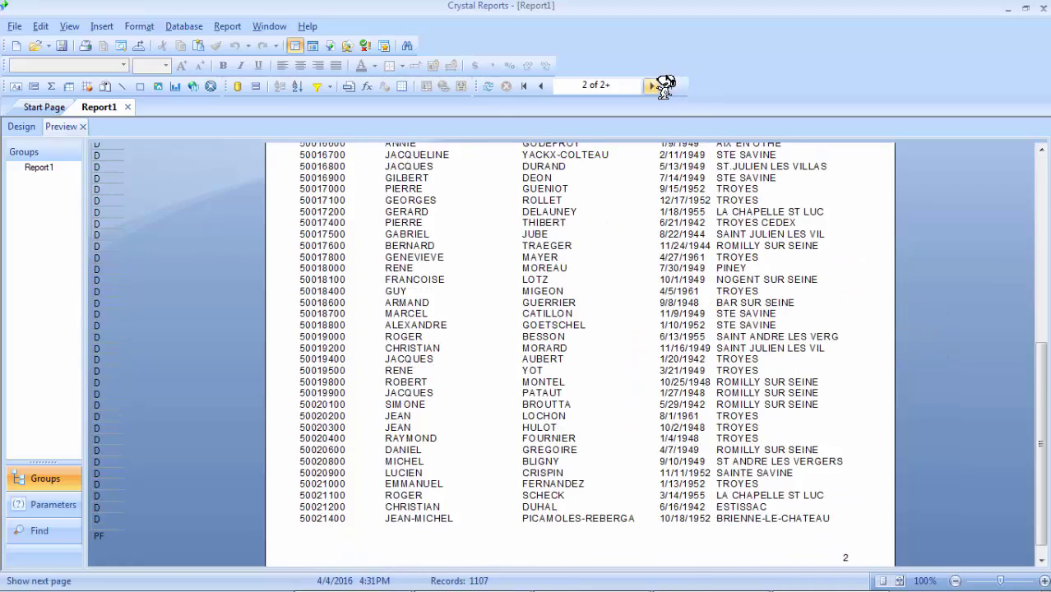
left_click(654, 85)
left_click(653, 86)
left_click(654, 86)
left_click(654, 86)
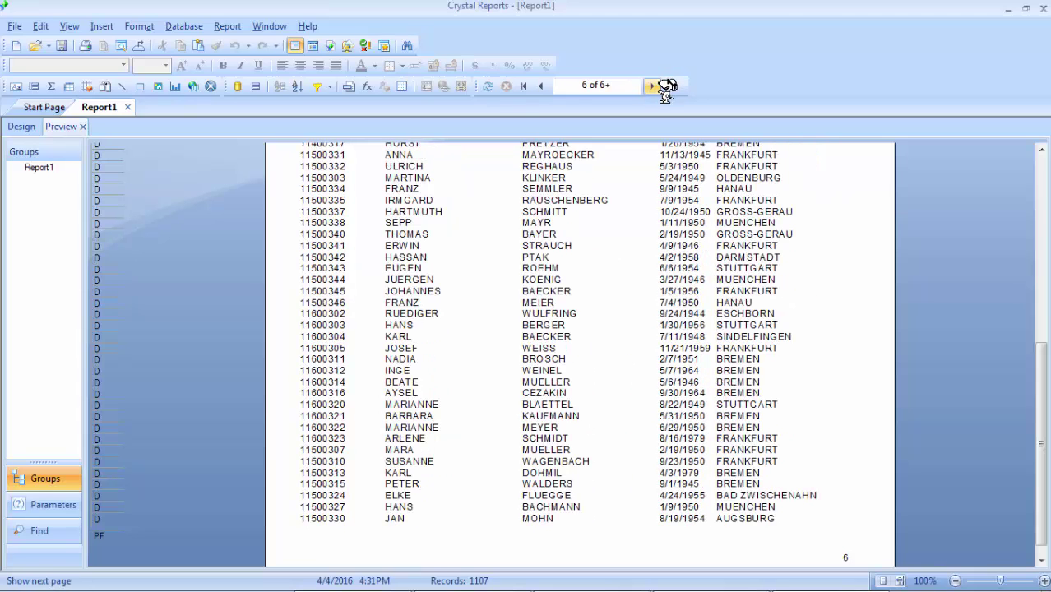
left_click(652, 86)
left_click(652, 85)
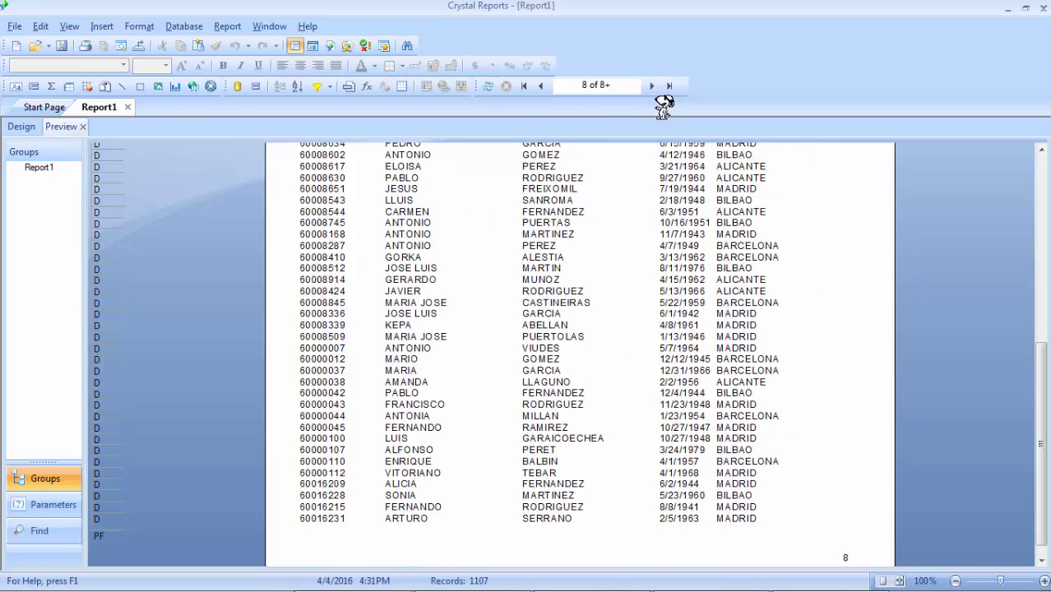
Close Crystal Reports without saving the changes to Report1.
left_click(1046, 8)
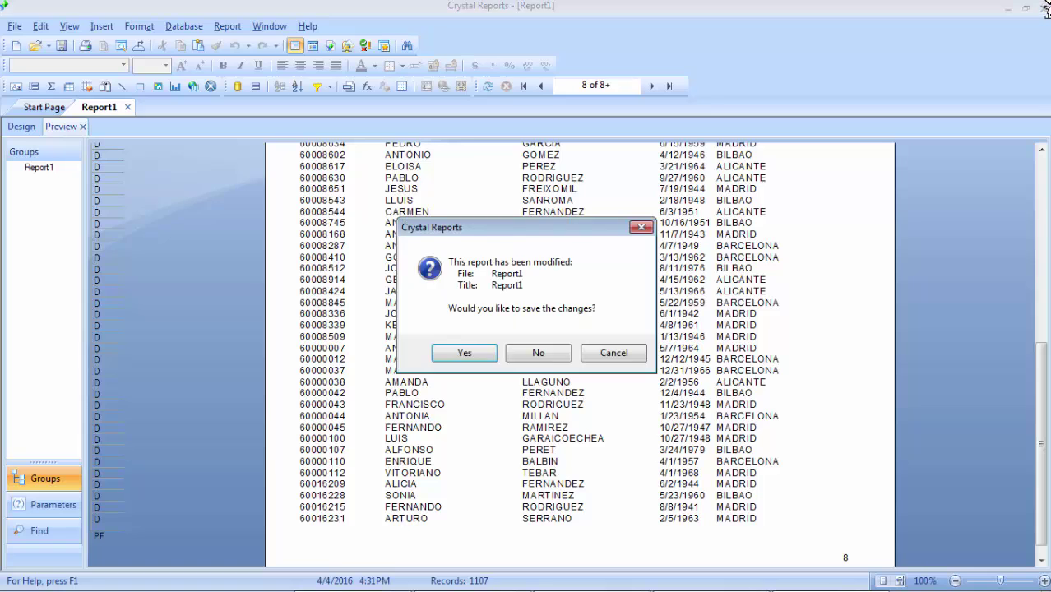
left_click(559, 352)
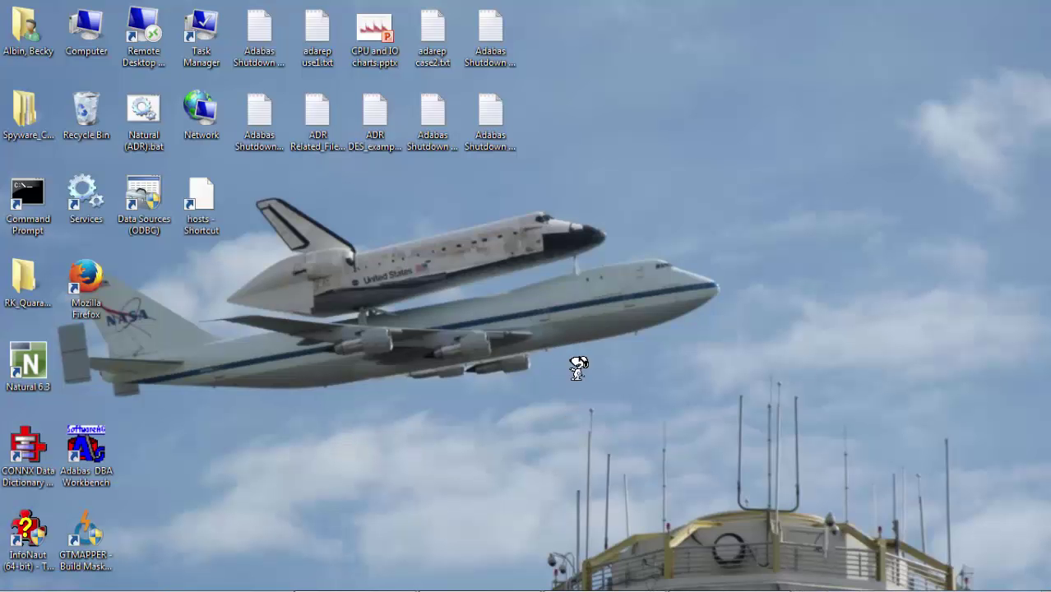